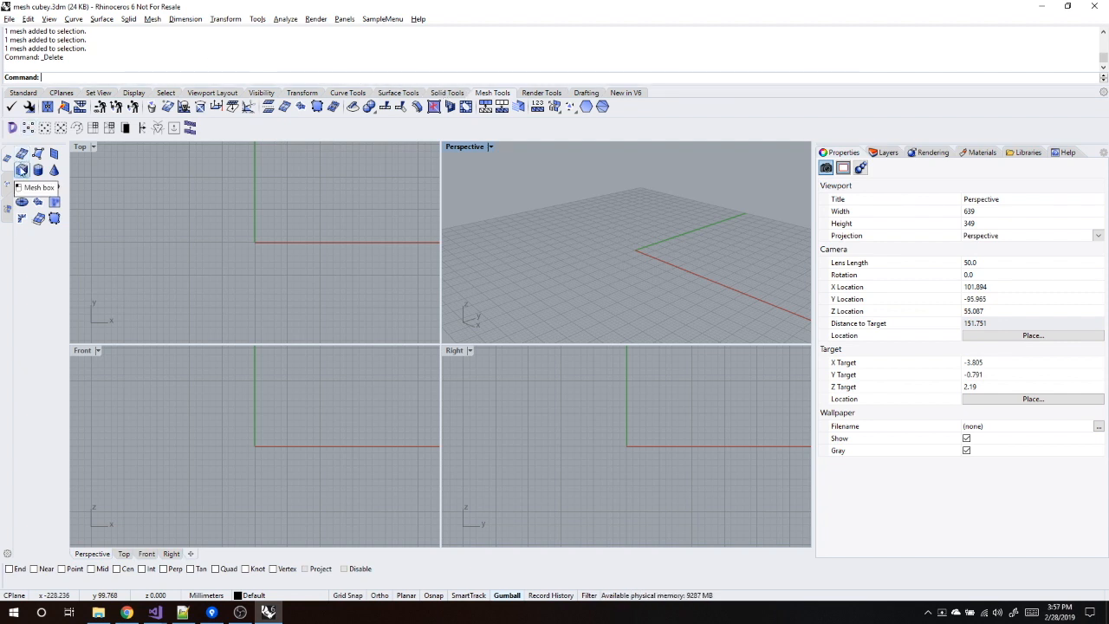
- Create a mesh box in the Perspective view with X, Y and Z counts of 1
click(22, 170)
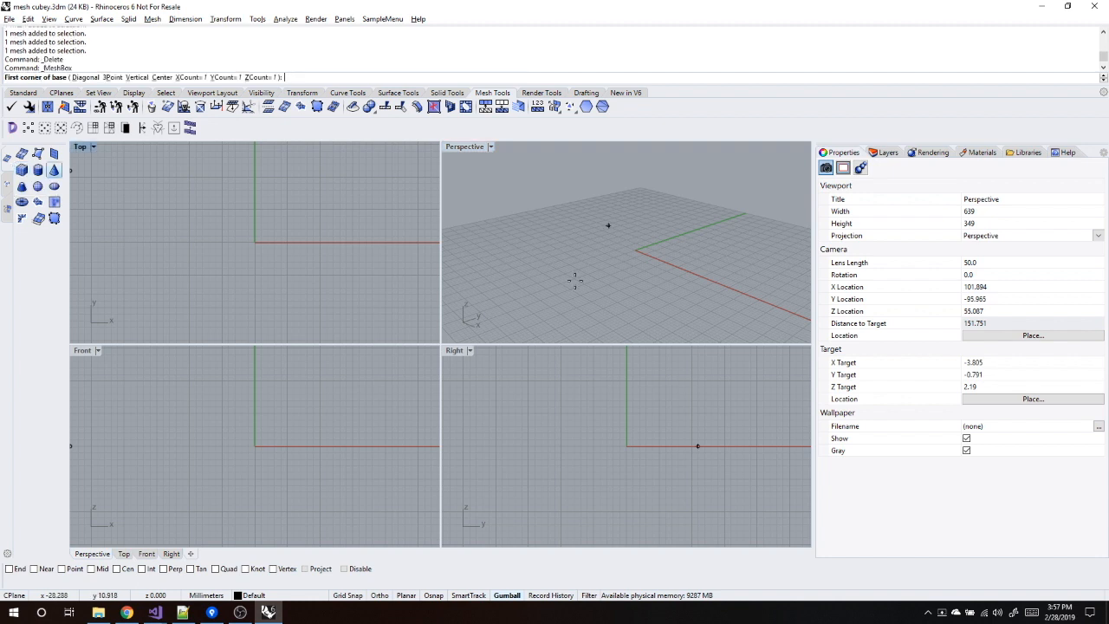
click(565, 273)
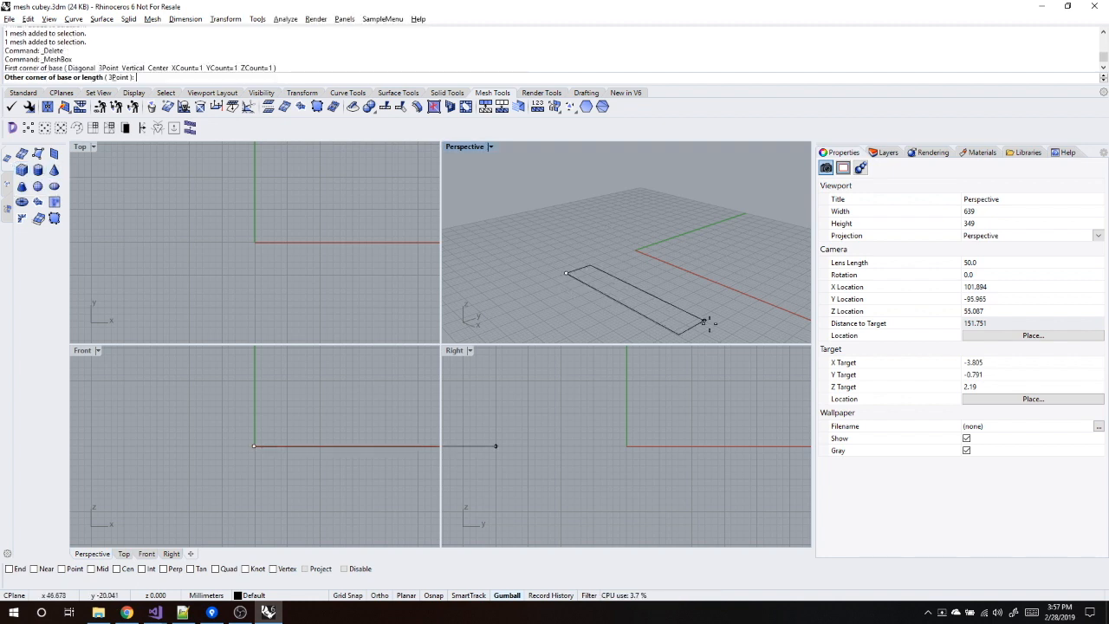
click(736, 271)
click(712, 177)
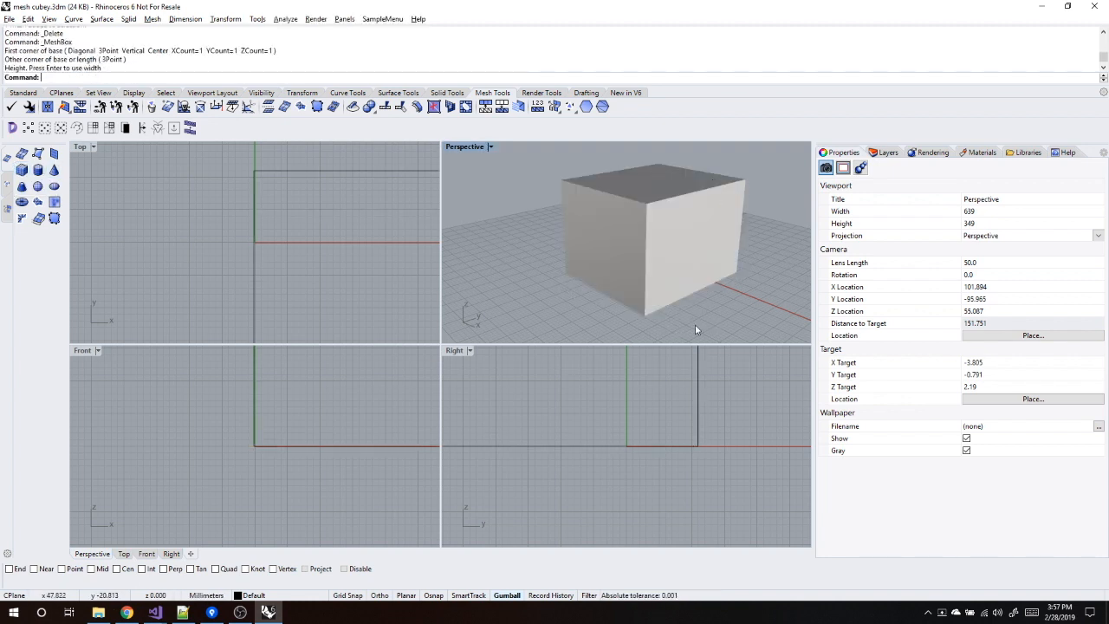
- Convert the mesh box into a SuperD mesh with the SuperD2 command
click(674, 240)
click(763, 227)
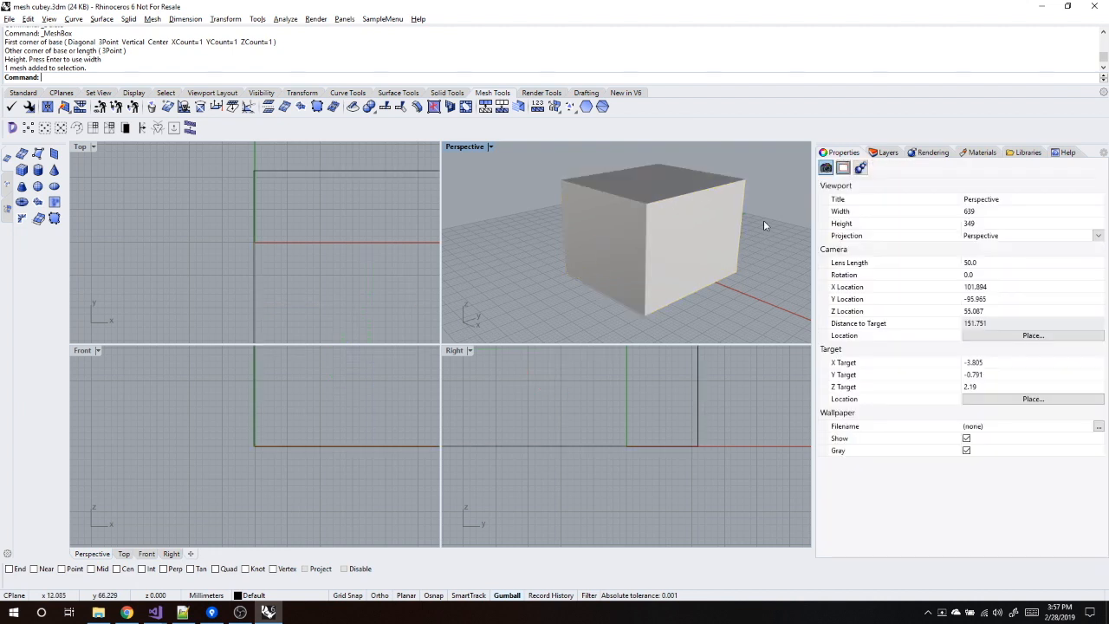
right_drag(764, 220, 743, 240)
click(677, 242)
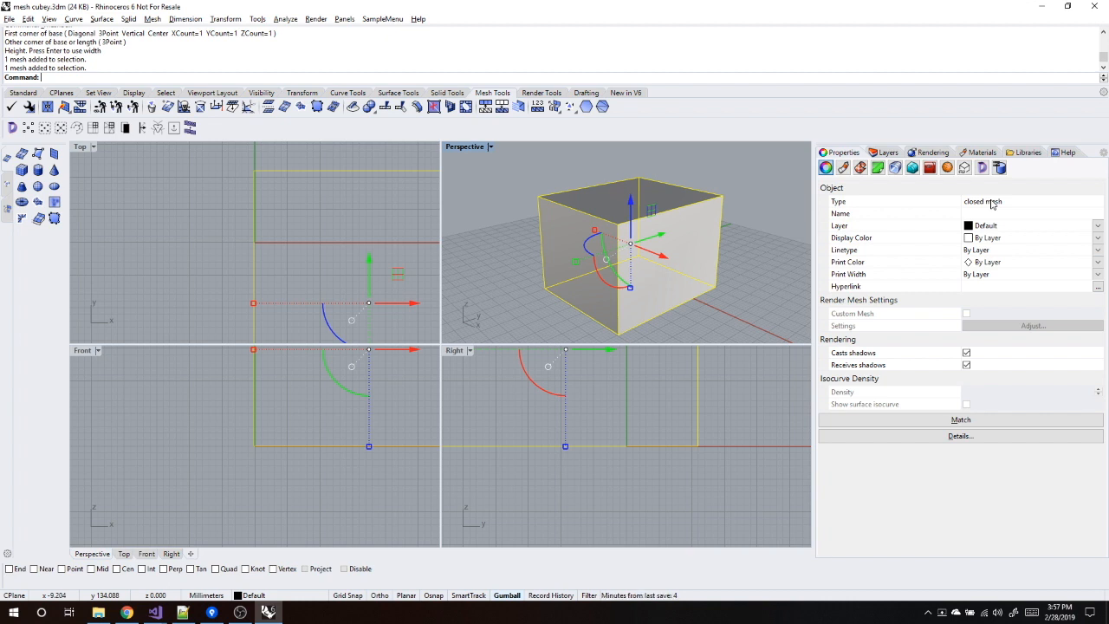
click(775, 267)
click(664, 260)
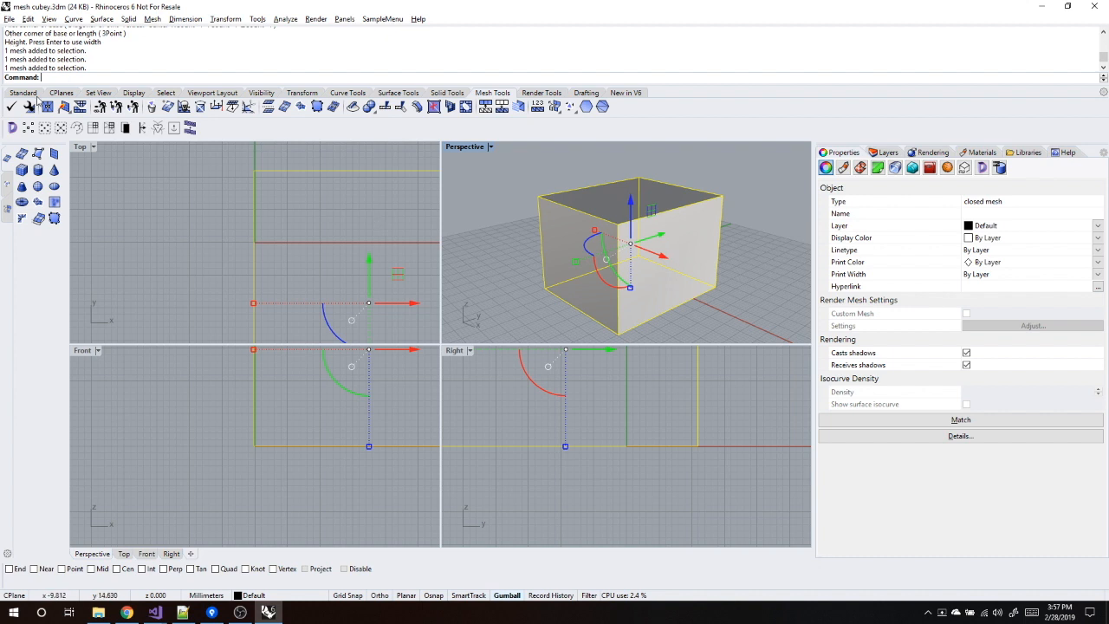
click(11, 127)
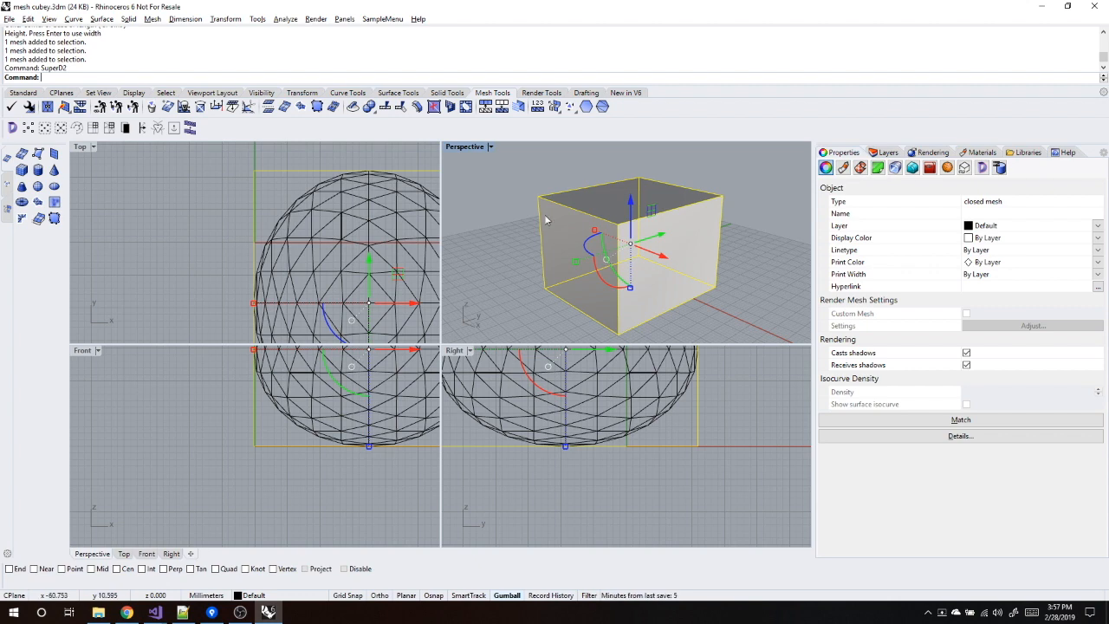
- Delete the original mesh box surrounding the SuperD mesh and maximize the Perspective view
drag(711, 236, 589, 205)
key(Delete)
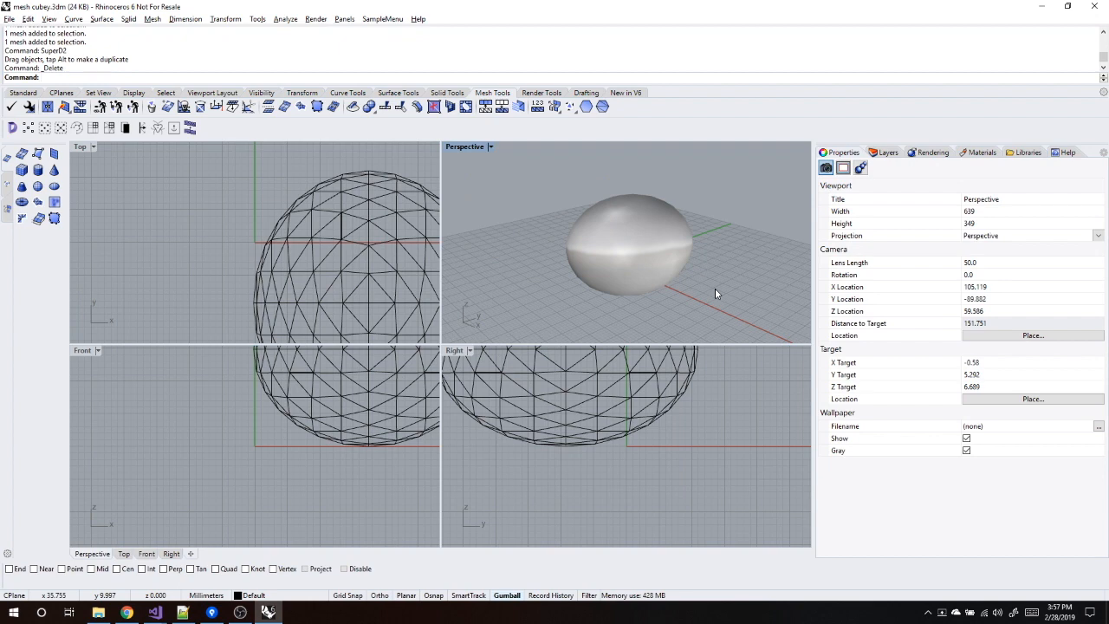
click(490, 147)
click(537, 19)
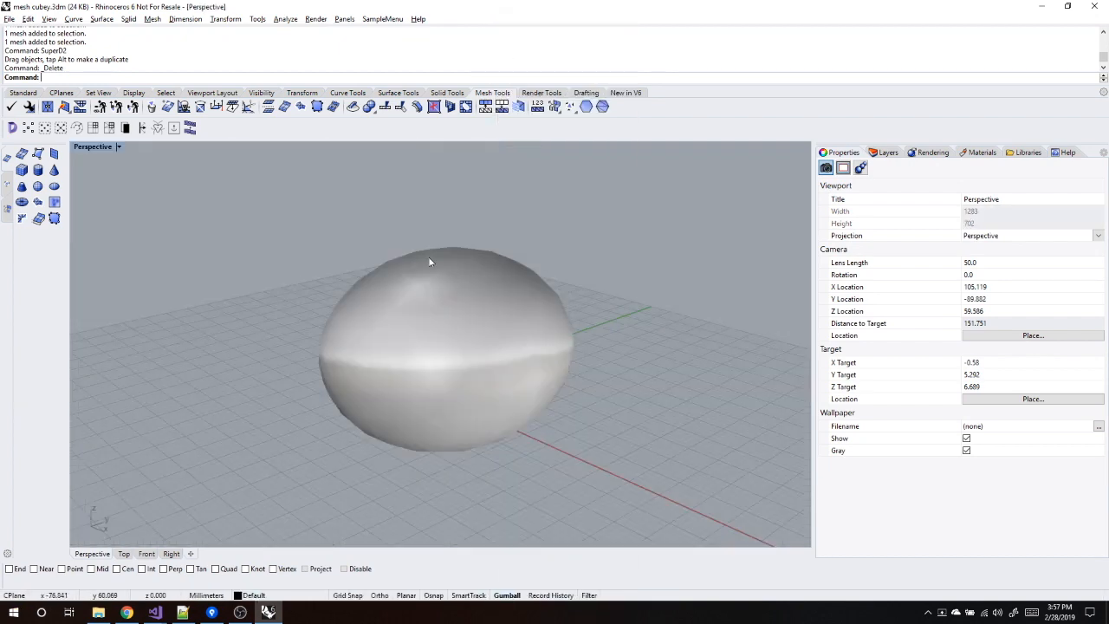
mouse_move(503, 379)
right_down()
mouse_move(557, 372)
mouse_move(490, 374)
right_up()
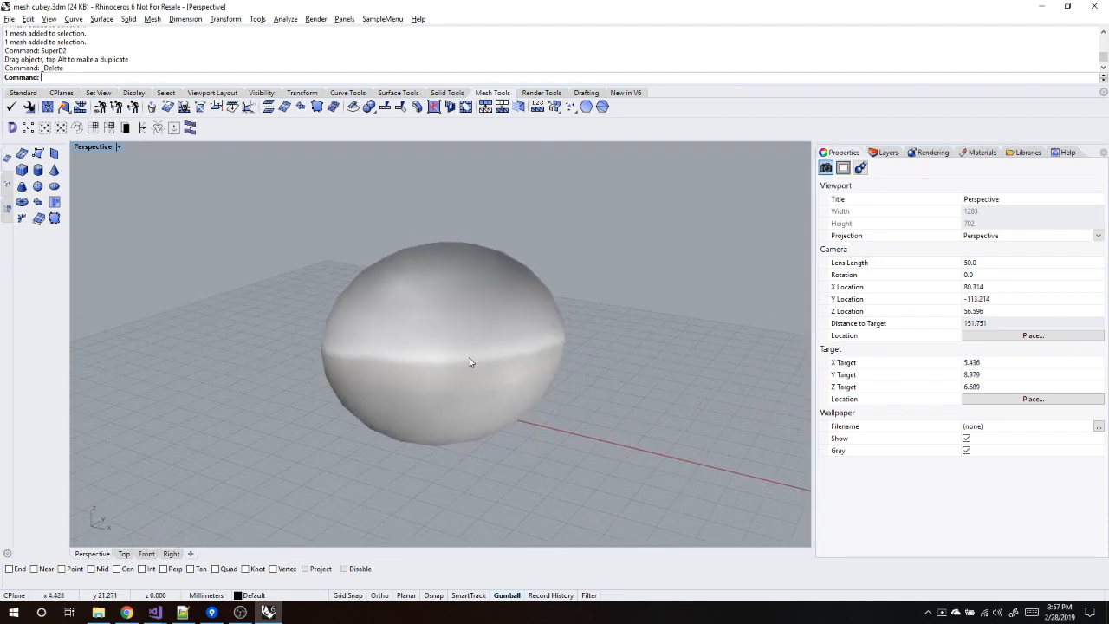
- Show the rounded mesh's SuperD resolution and fullness settings and turn on its control points
click(490, 373)
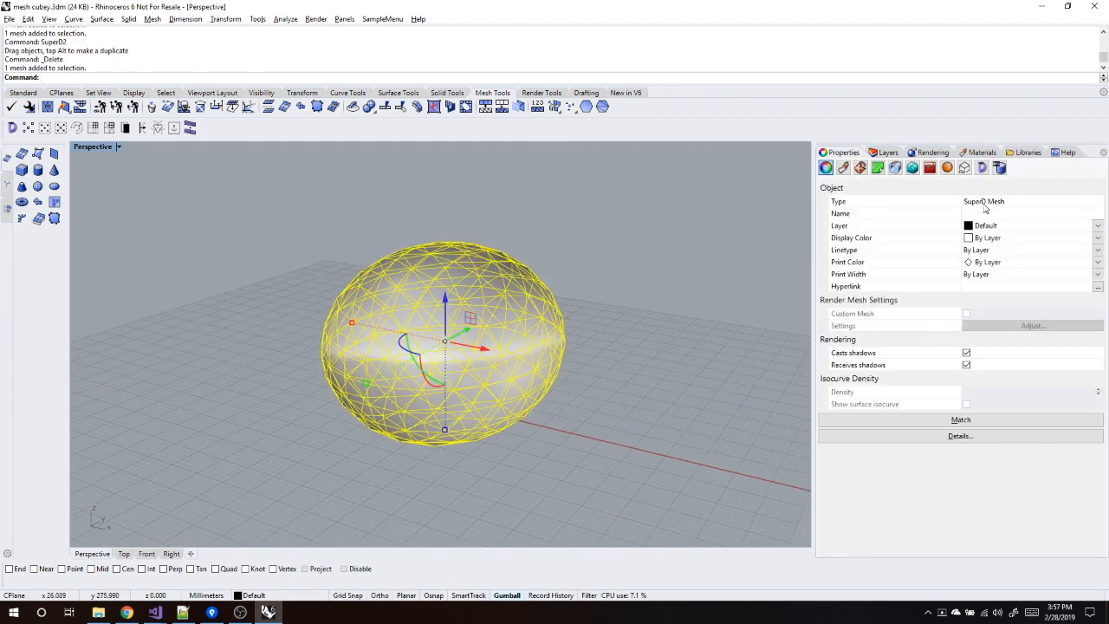
click(982, 169)
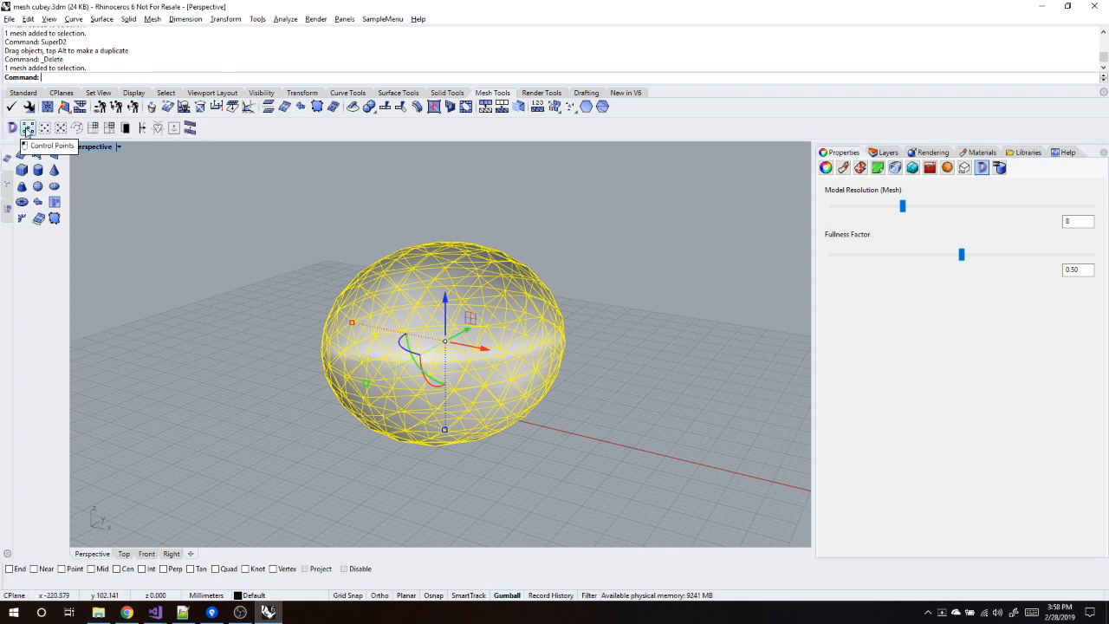
click(27, 129)
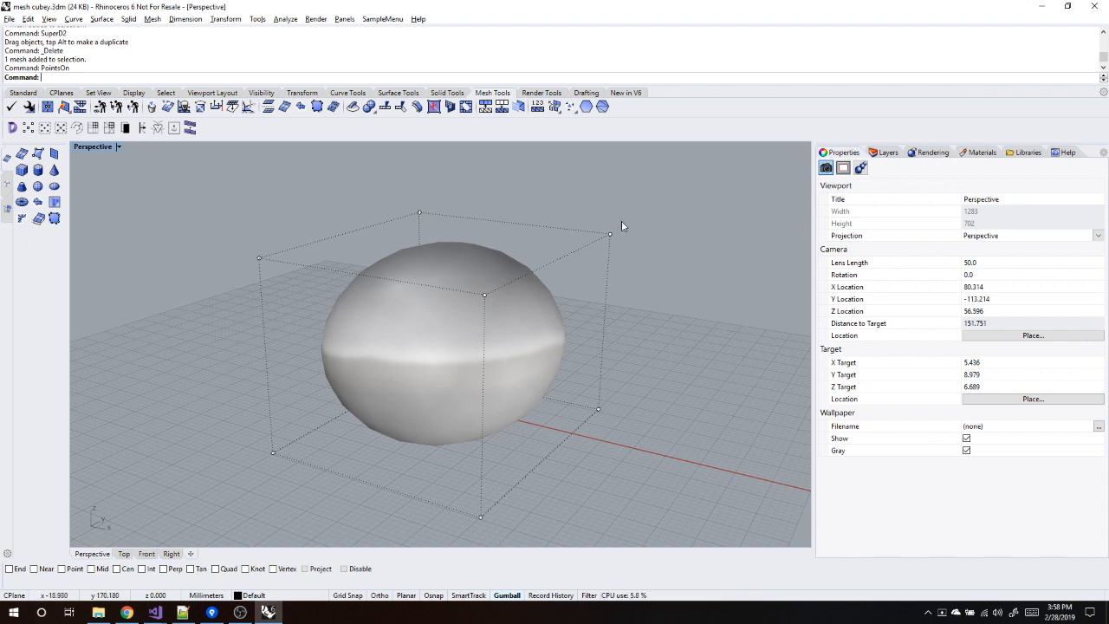
shift+right_drag(589, 240, 583, 268)
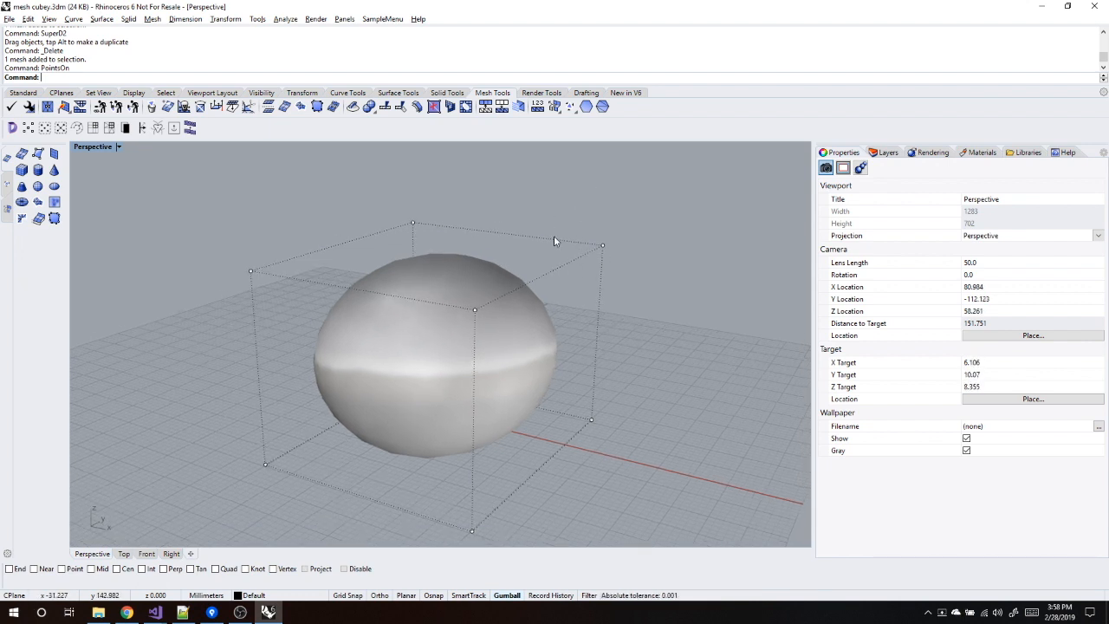
- Try moving a single upper corner point of the control cage, undoing each move
scroll(554, 240, down, 5)
drag(545, 239, 704, 286)
key(ctrl+z)
right_drag(648, 344, 539, 277)
drag(520, 255, 525, 199)
key(ctrl+z)
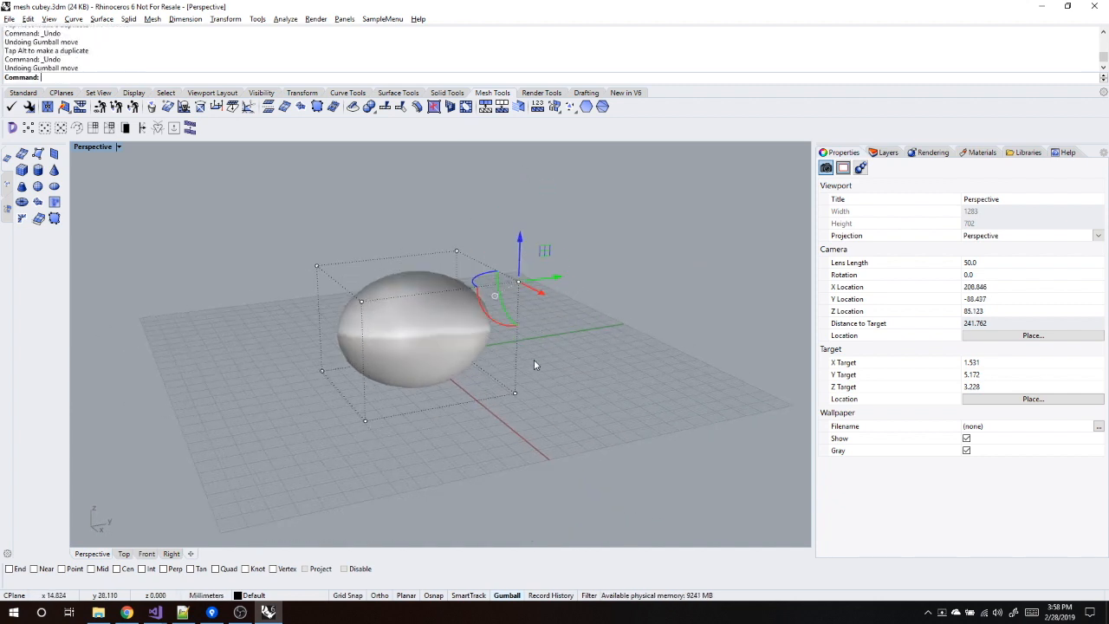
- Try scaling the four upper corner points of the control cage outward, then undo the scaling
right_drag(534, 365, 612, 372)
shift+click(355, 287)
shift+drag(465, 261, 467, 264)
shift+click(479, 315)
drag(417, 301, 631, 391)
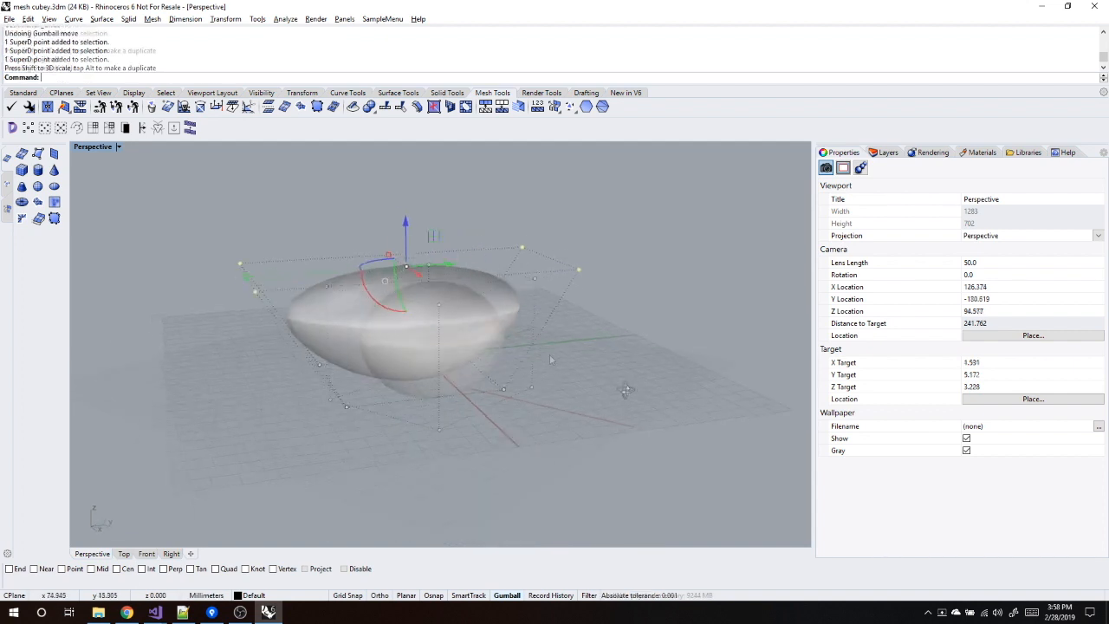
key(ctrl+z)
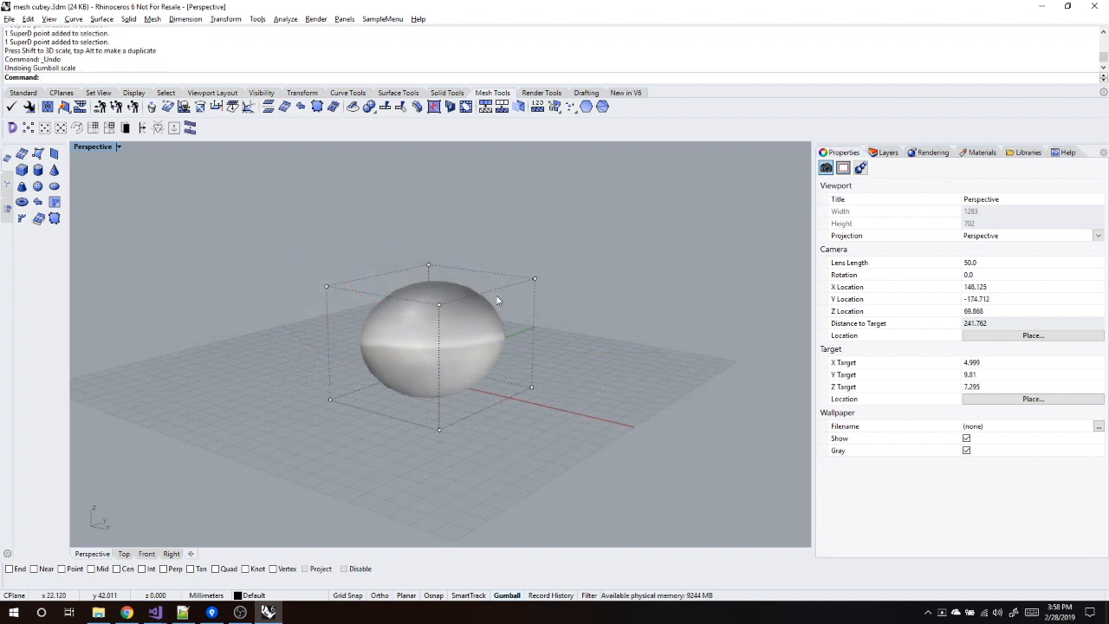
- Subdivide the cage's upper face with quads preserved, using its four corner points
right_drag(236, 324, 287, 342)
drag(274, 195, 608, 314)
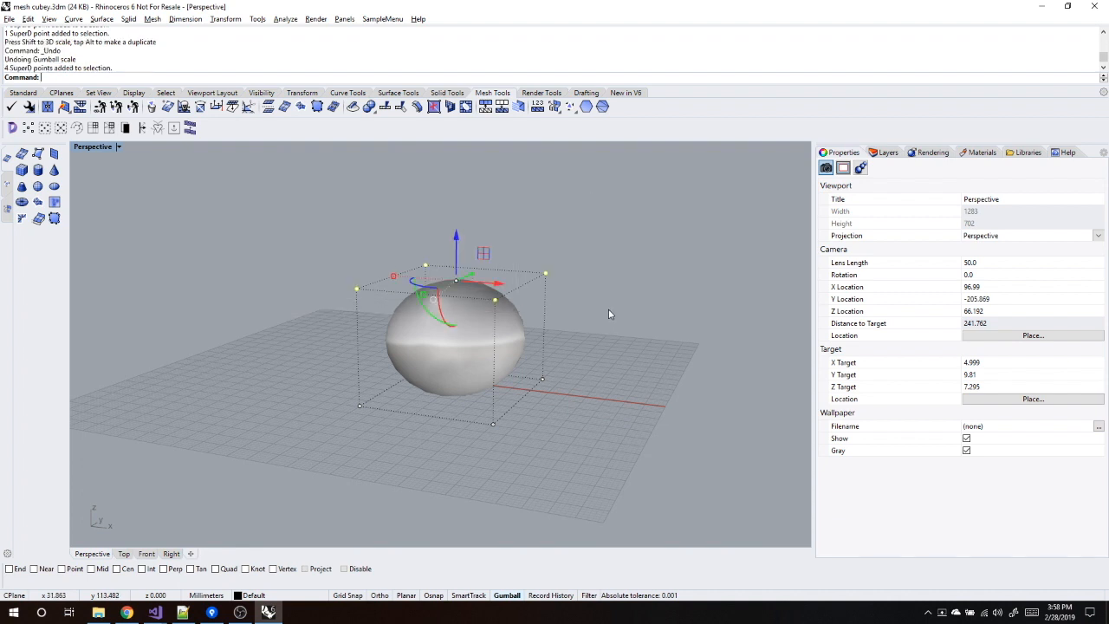
click(94, 128)
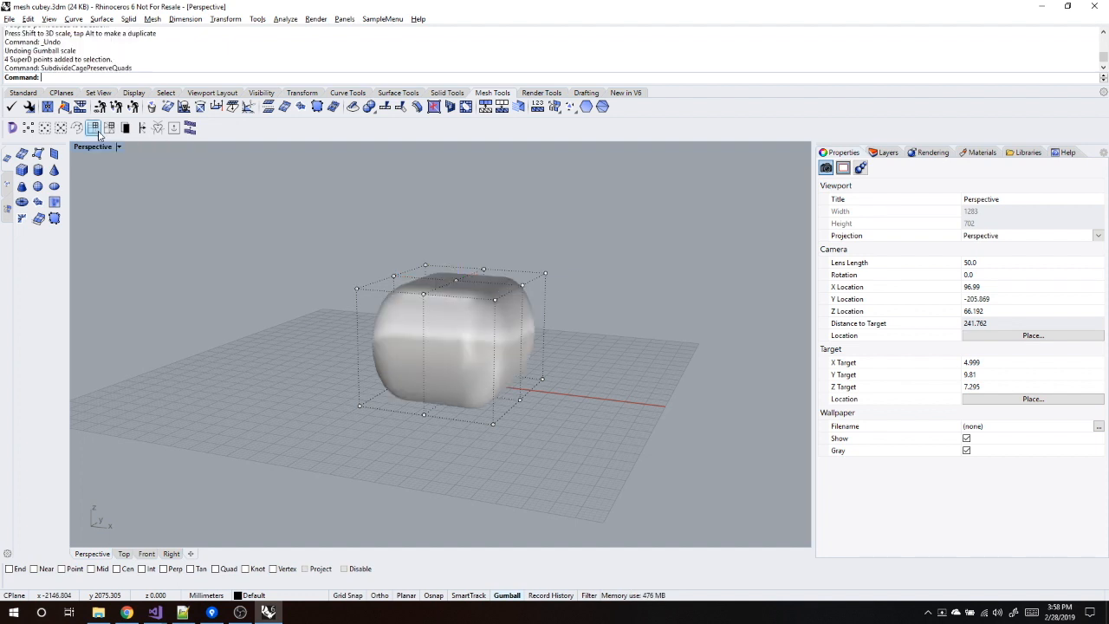
right_drag(421, 264, 501, 279)
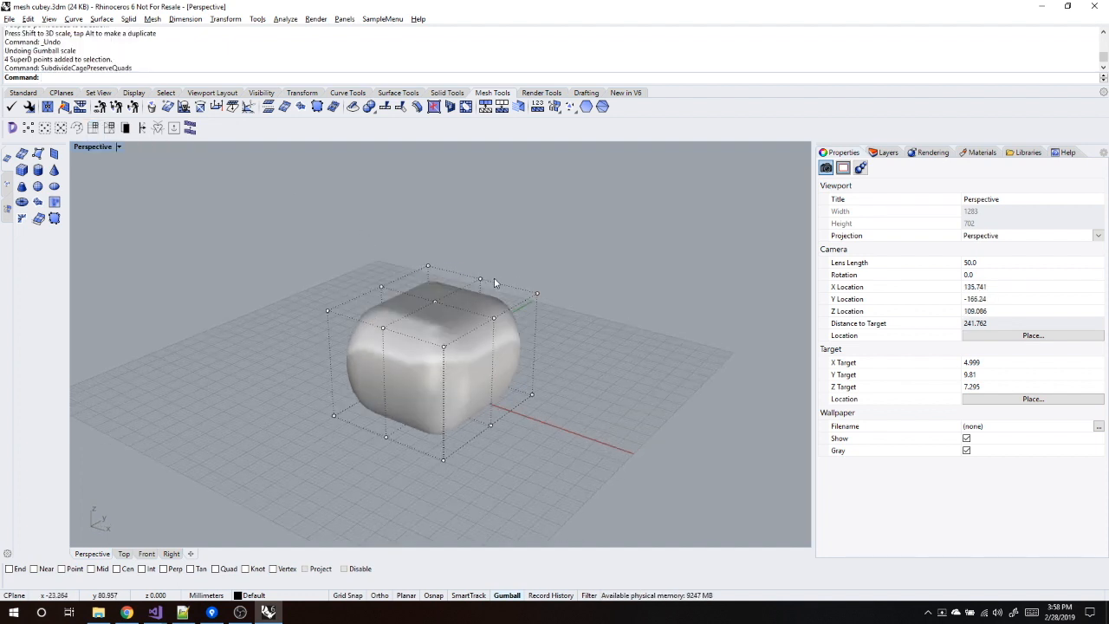
right_drag(494, 283, 494, 259)
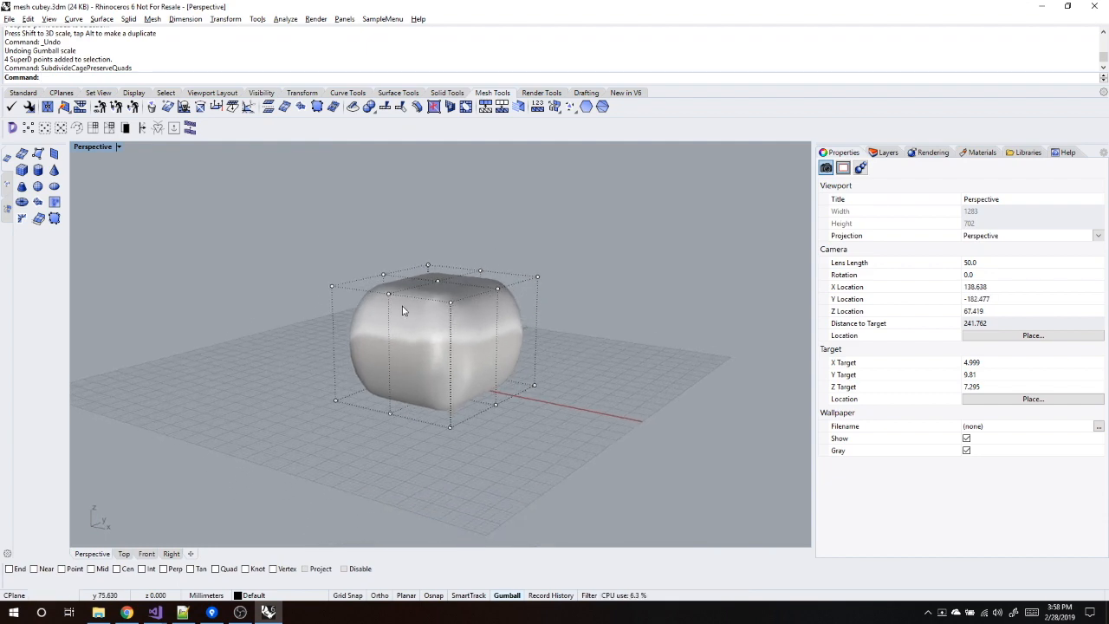
right_drag(535, 428, 599, 395)
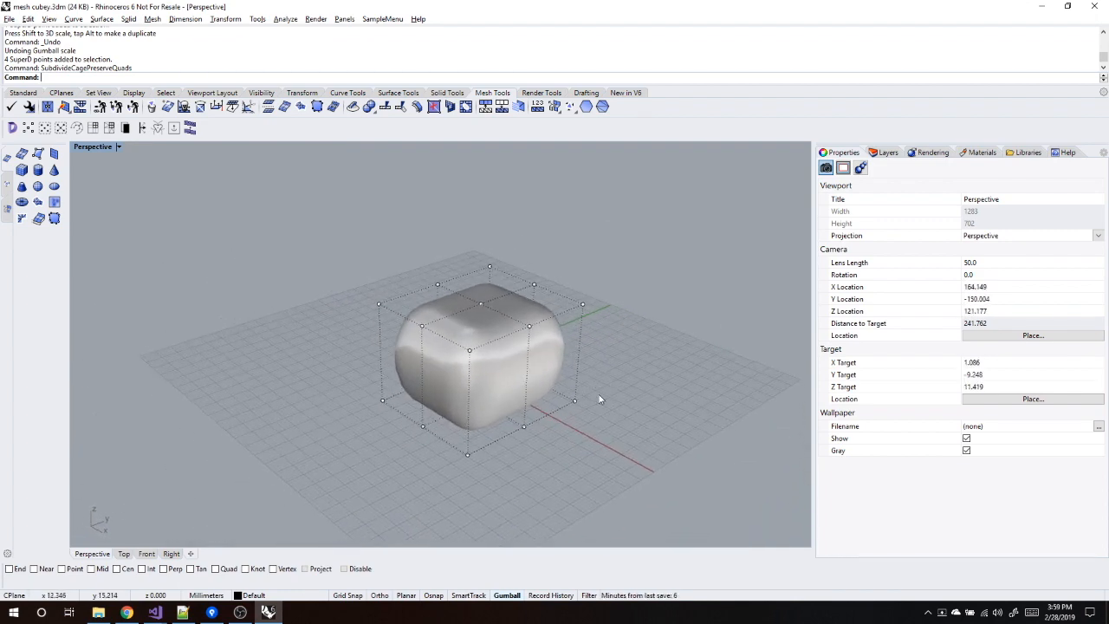
- Subdivide the rear corner quad of the cage's upper face again, preserving quads
drag(428, 226, 530, 274)
shift+drag(375, 249, 445, 290)
shift+drag(519, 271, 545, 298)
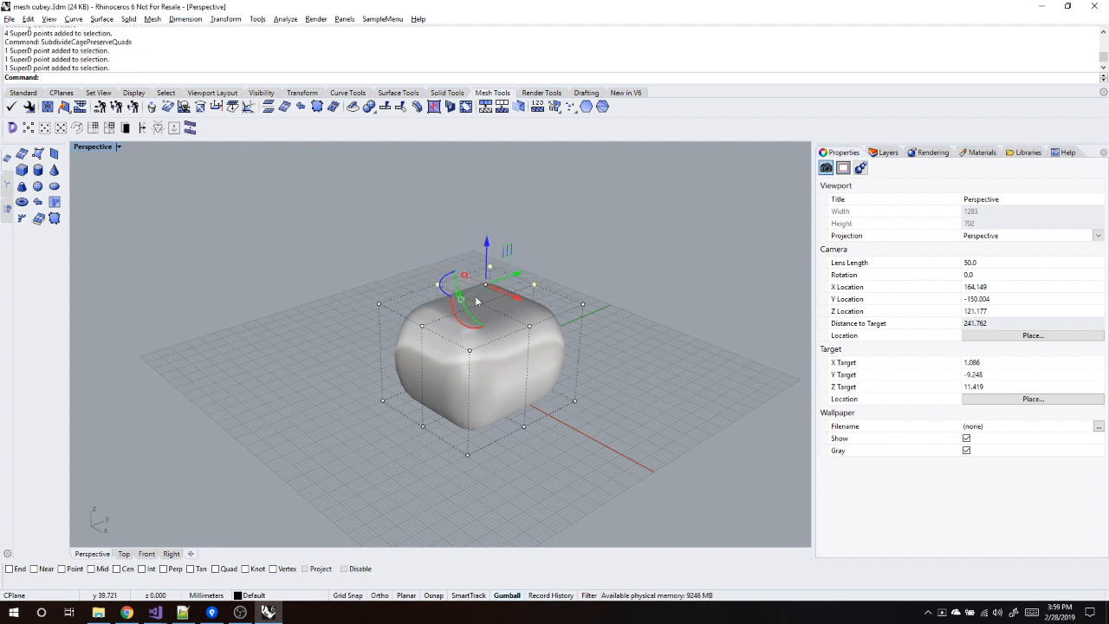
shift+click(483, 307)
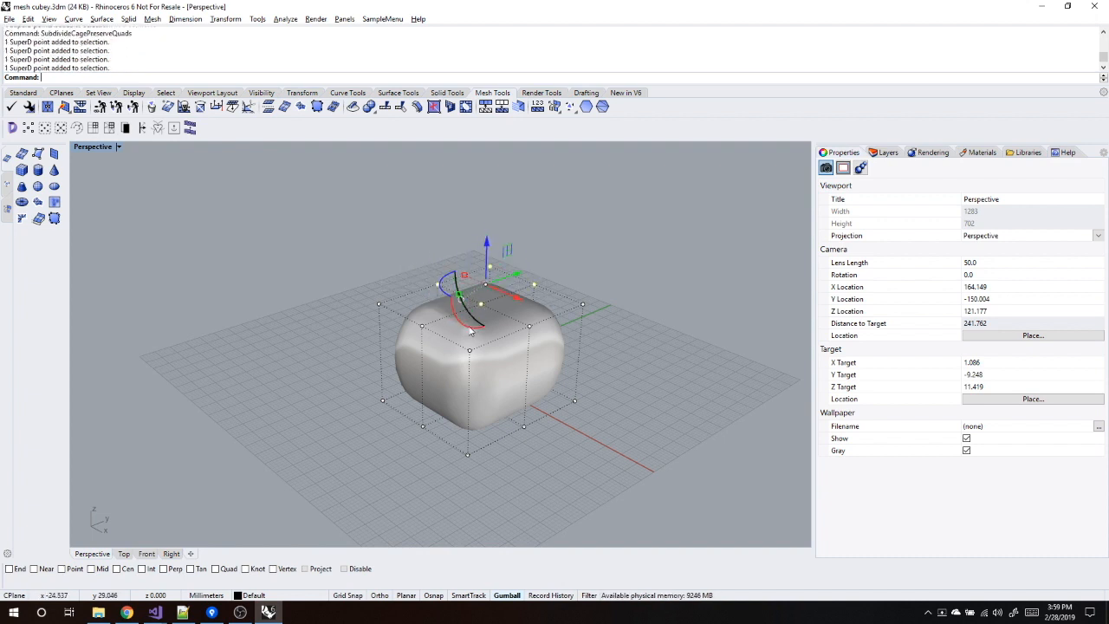
click(92, 128)
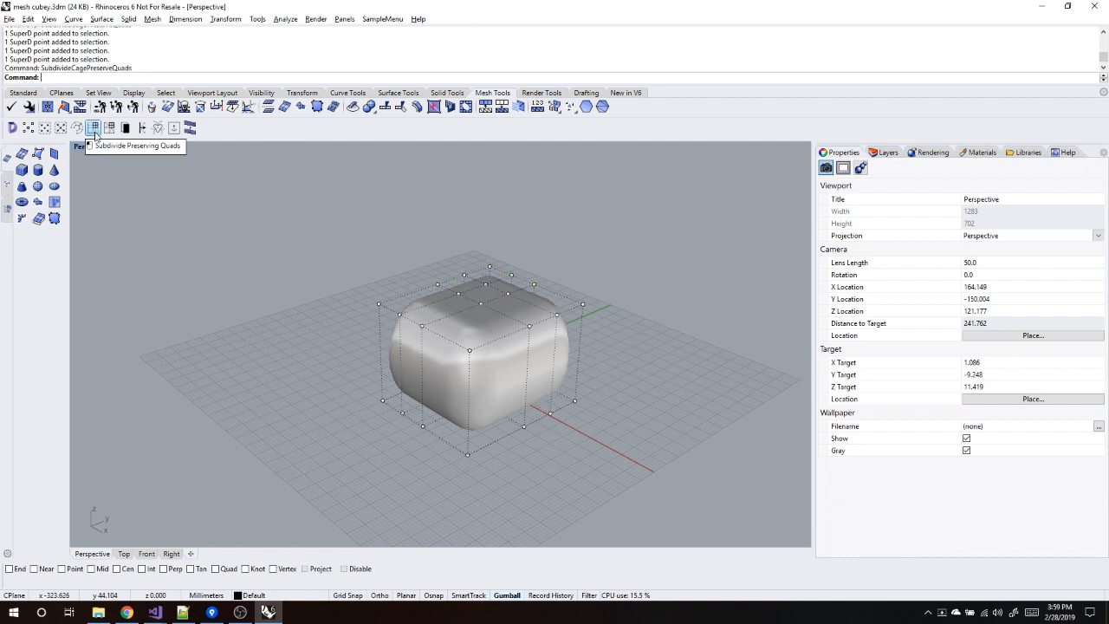
- Try moving the upper edge points of the subdivided cage upward and along the X axis, undoing each move
right_drag(418, 320, 441, 341)
click(501, 359)
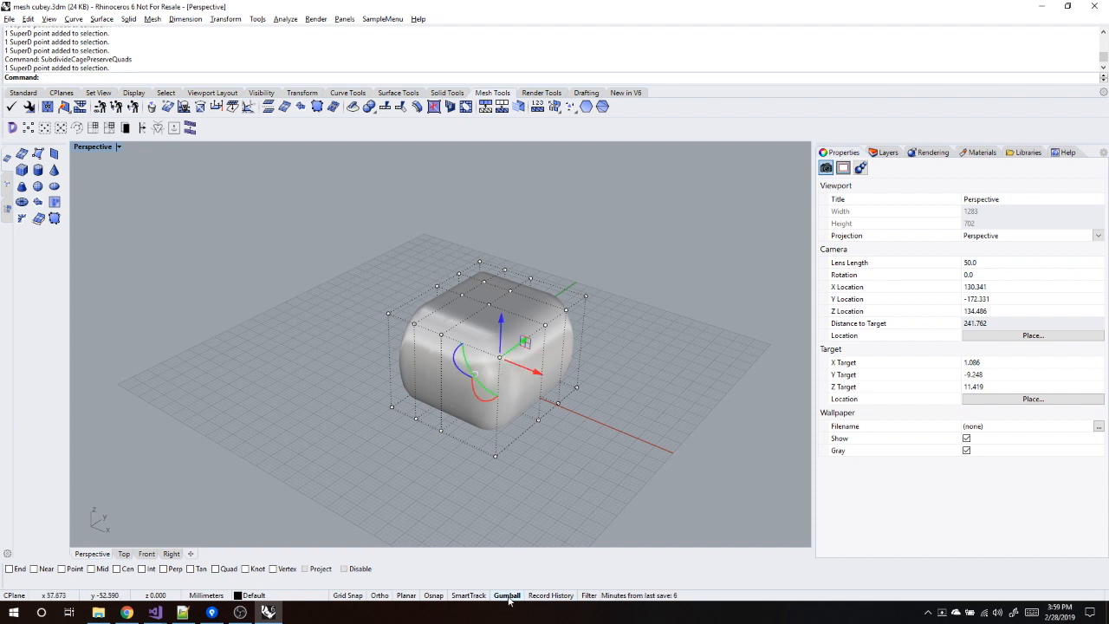
drag(375, 293, 398, 199)
key(ctrl+z)
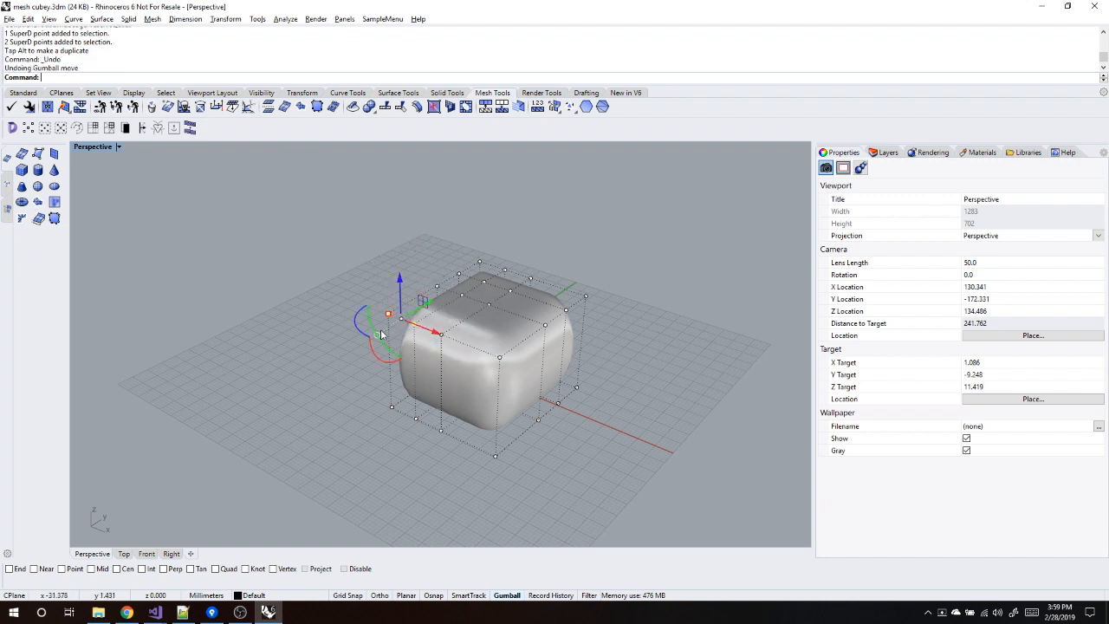
drag(435, 333, 364, 348)
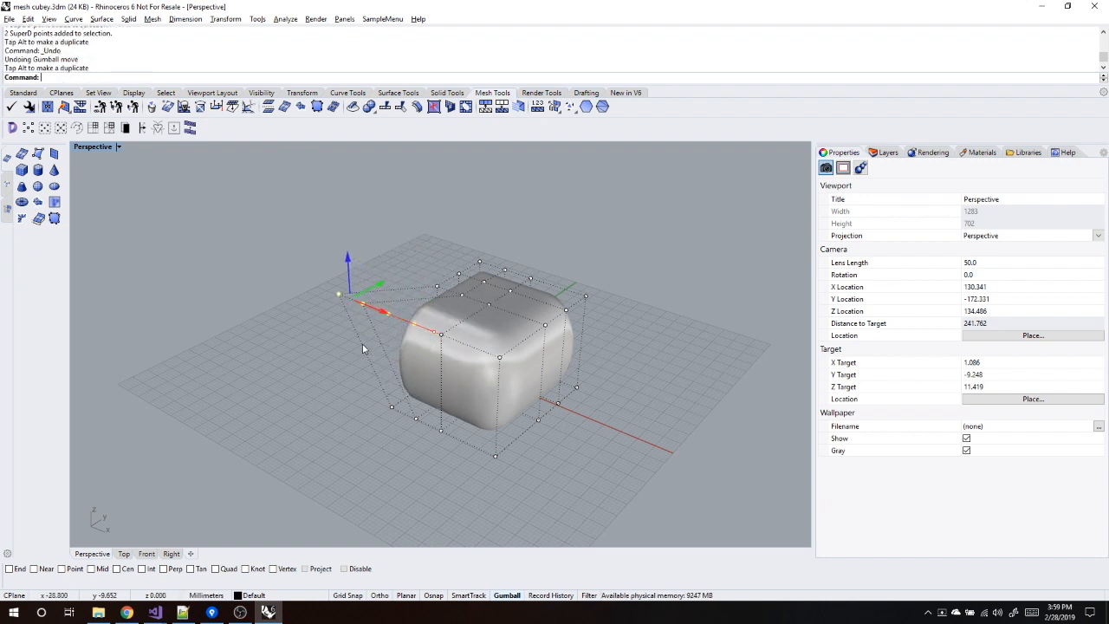
key(ctrl+z)
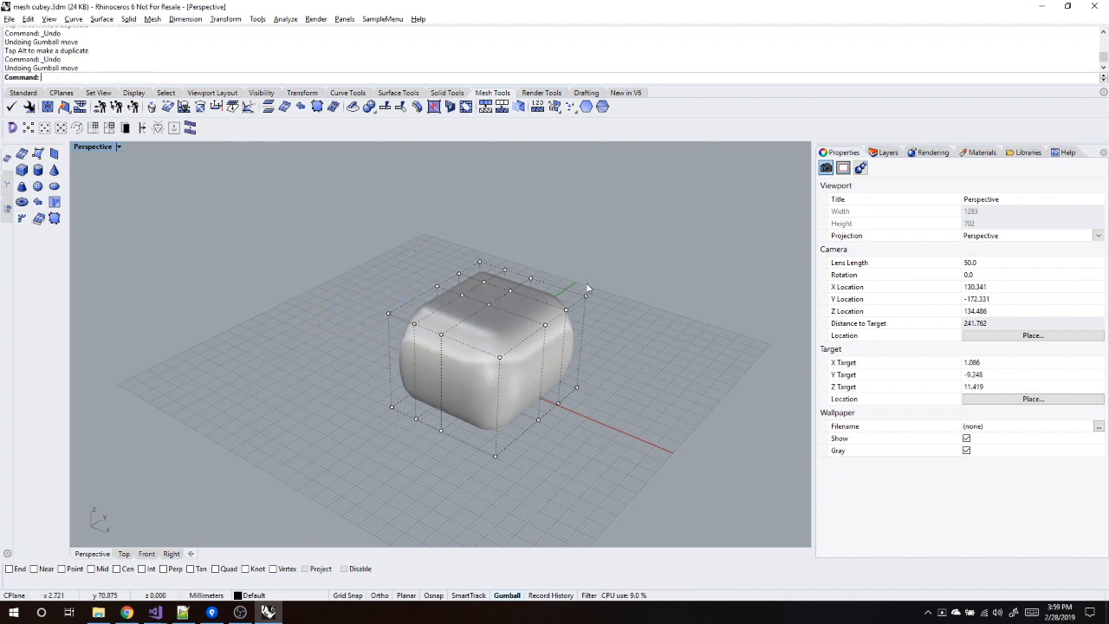
- Subdivide the raised block's upper cage face with quads preserved, and pull its rear corner quad upward with PullCage
shift+right_drag(587, 286, 554, 327)
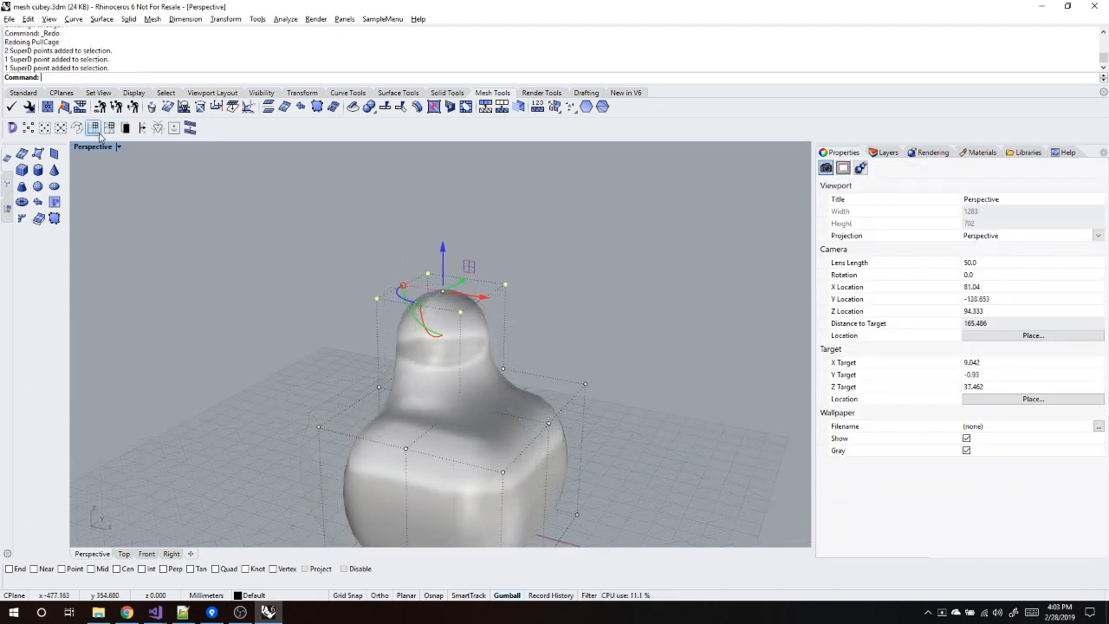
click(96, 130)
drag(378, 244, 433, 289)
drag(518, 236, 395, 293)
ctrl+drag(504, 298, 503, 299)
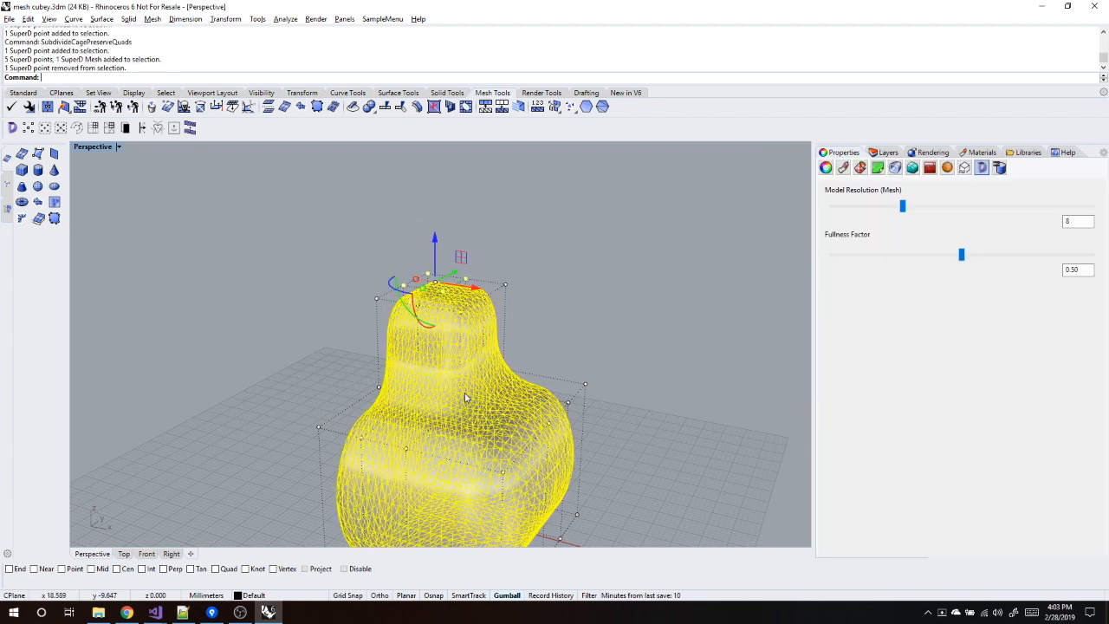
ctrl+click(465, 393)
mouse_move(275, 259)
right_down()
mouse_move(309, 269)
mouse_move(290, 258)
right_up()
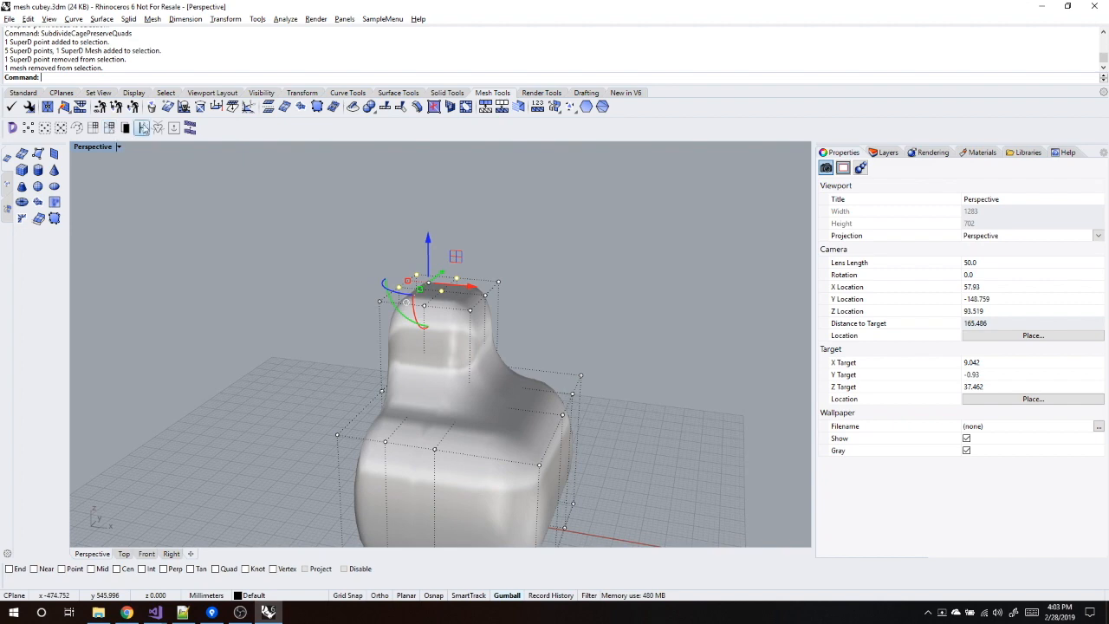
click(142, 127)
drag(430, 246, 429, 203)
right_drag(517, 279, 604, 293)
click(531, 271)
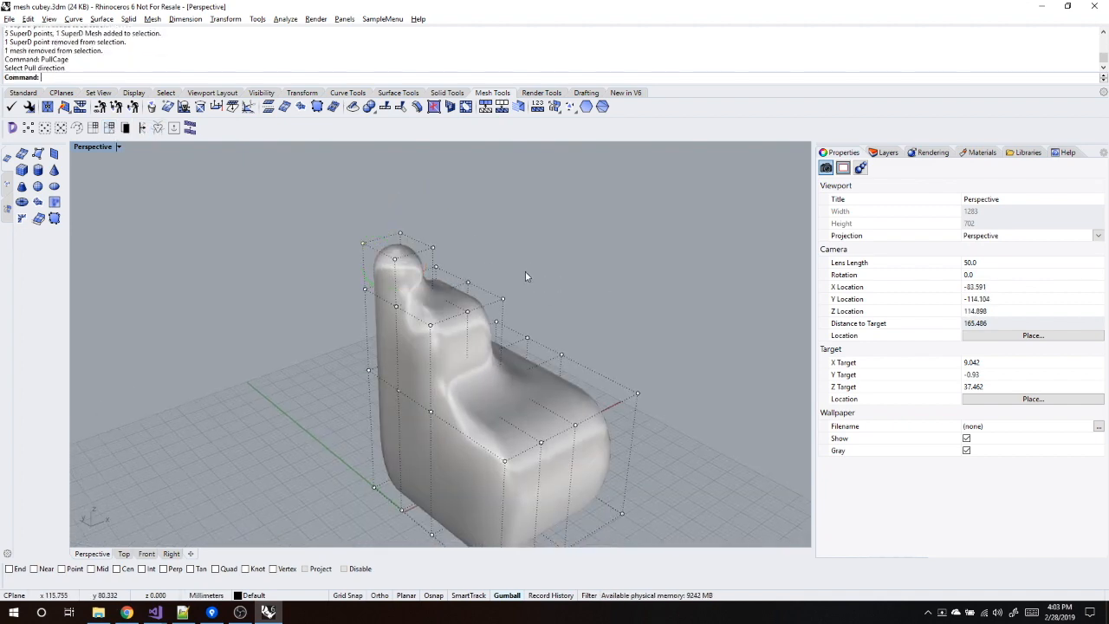
- Pull the diagonally opposite corner quad of the raised block's upper cage face upward with PullCage
drag(429, 315, 428, 318)
ctrl+click(464, 343)
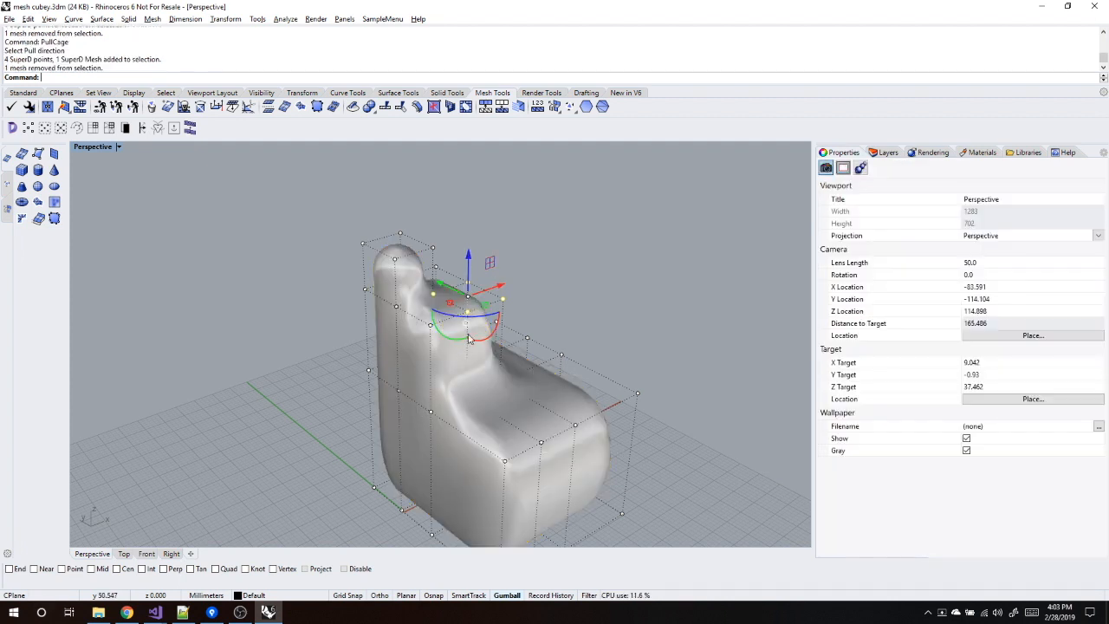
click(142, 127)
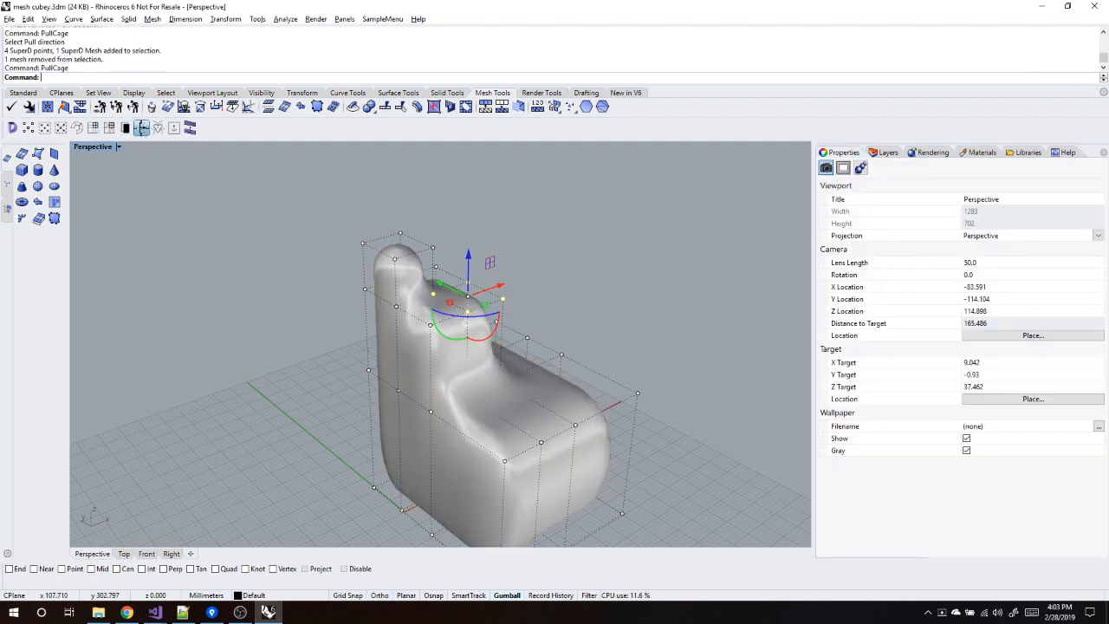
drag(466, 263, 468, 214)
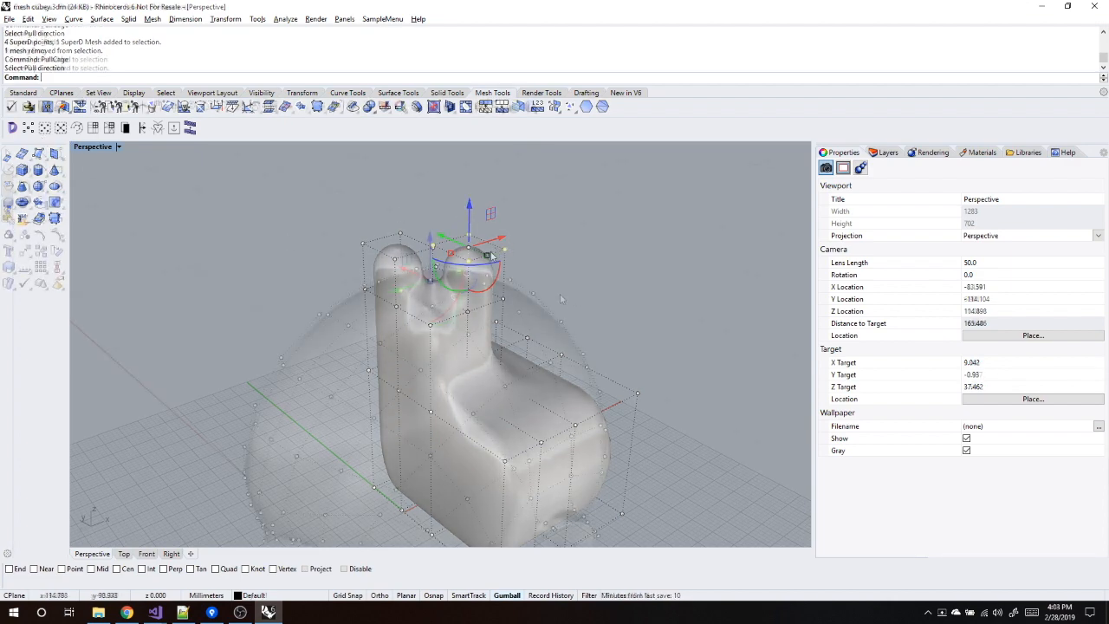
right_drag(499, 292, 369, 290)
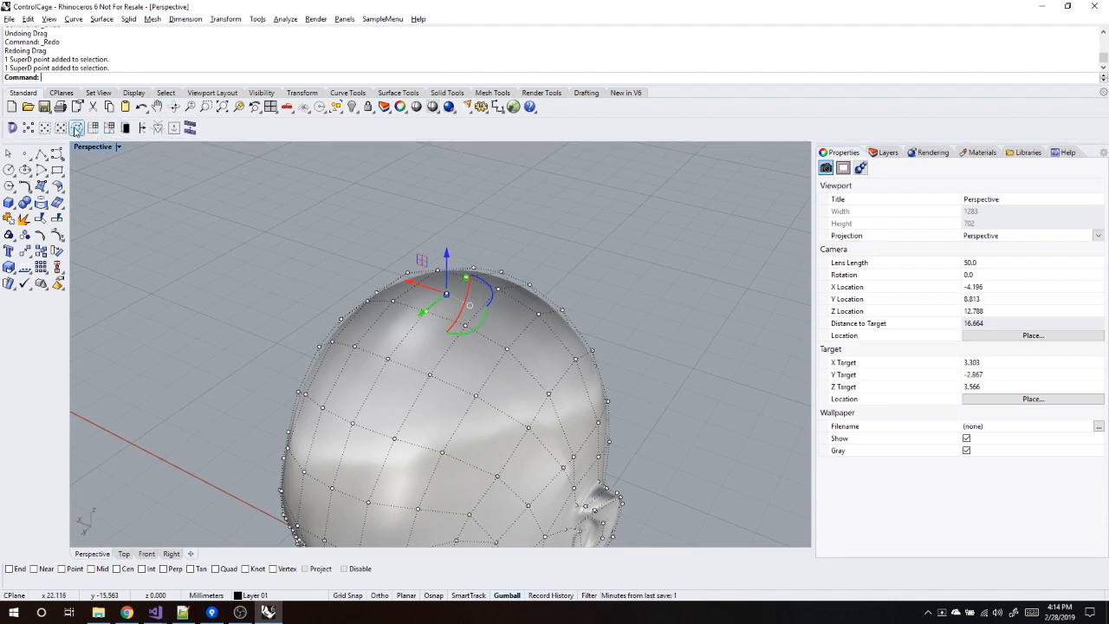
- Select the ring of cage points running over the head's crown with CageSelectRing and move it upward
click(76, 130)
right_drag(313, 335, 245, 312)
drag(426, 355, 425, 317)
right_drag(619, 426, 83, 423)
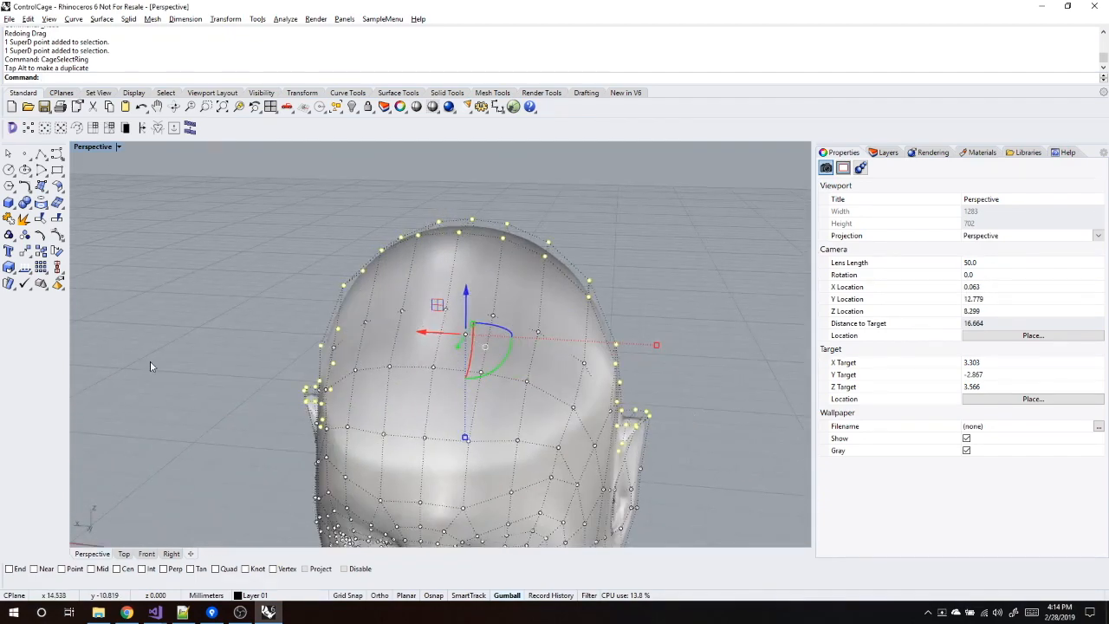
right_drag(150, 367, 263, 376)
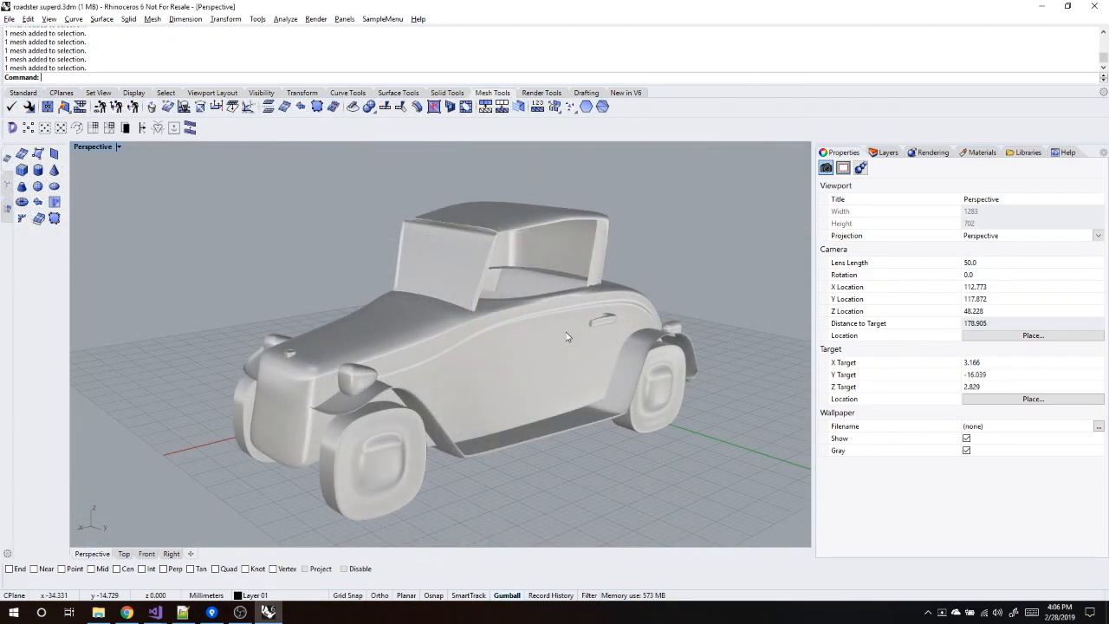
- Lower the roadster's SuperD model resolution to 6 and reduce its fullness factor
click(566, 337)
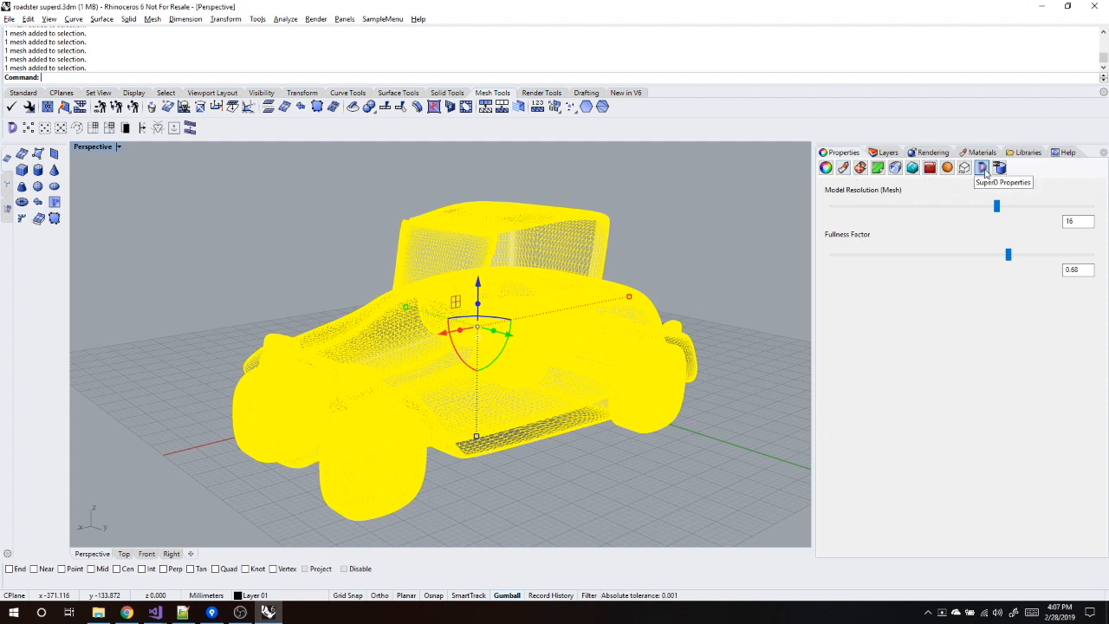
click(997, 206)
drag(875, 222, 857, 228)
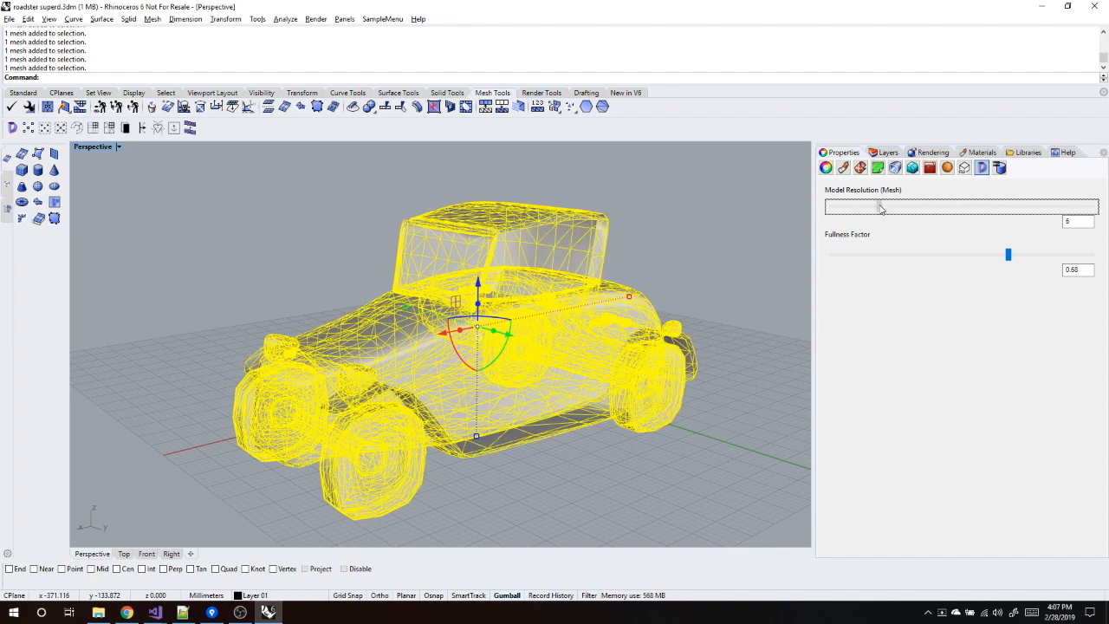
drag(917, 213, 879, 217)
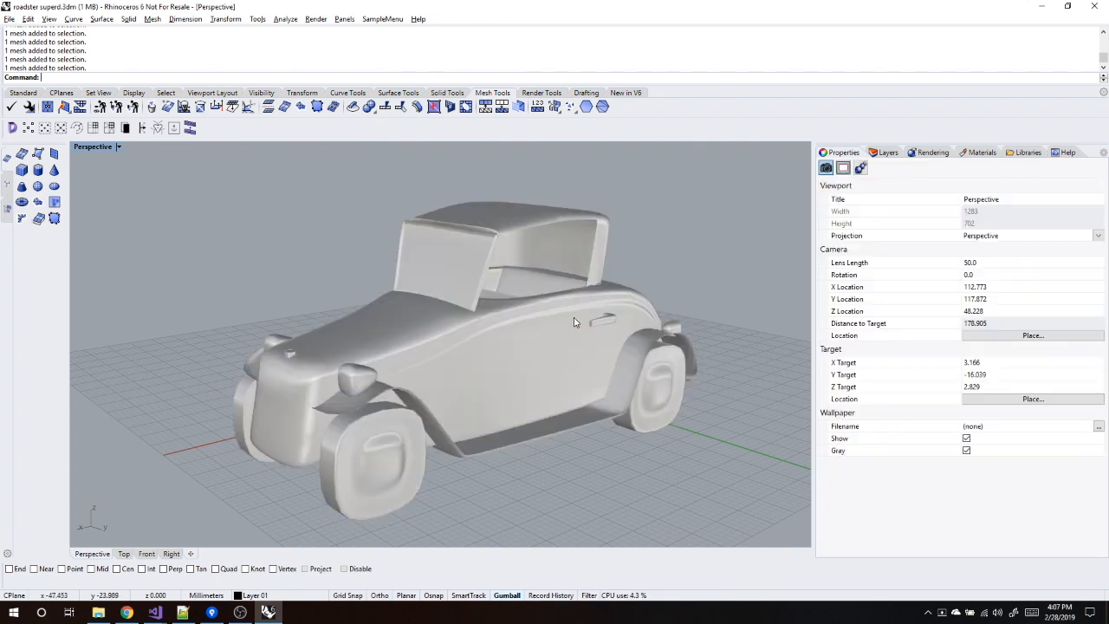
drag(1007, 256, 959, 257)
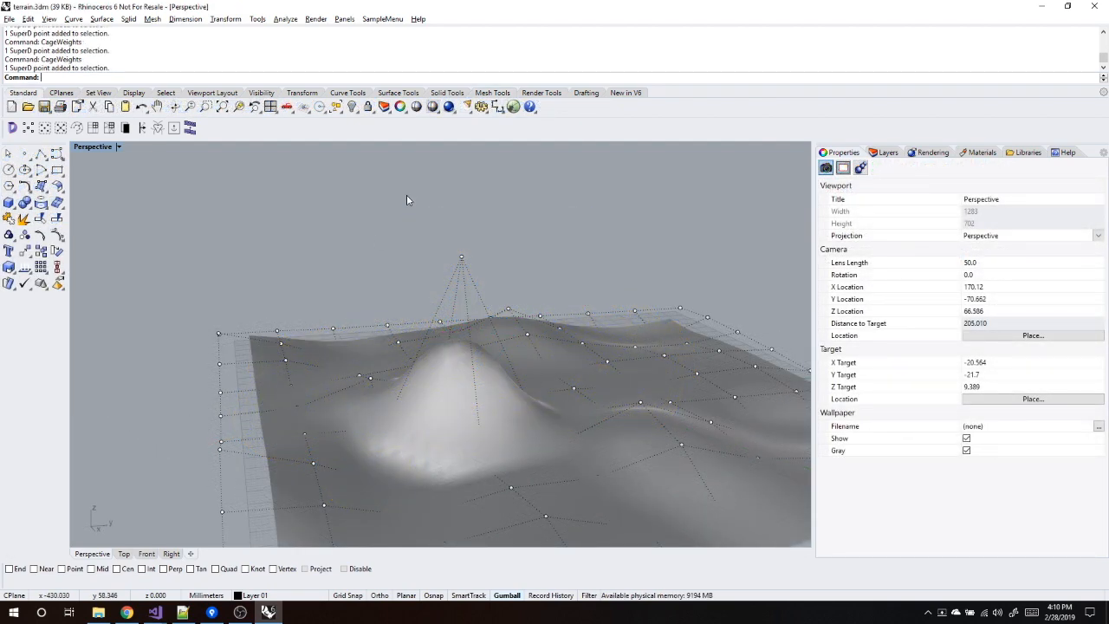
- Raise the vertex weight of the cage point above the terrain's mountain with CageWeights
drag(423, 202, 473, 265)
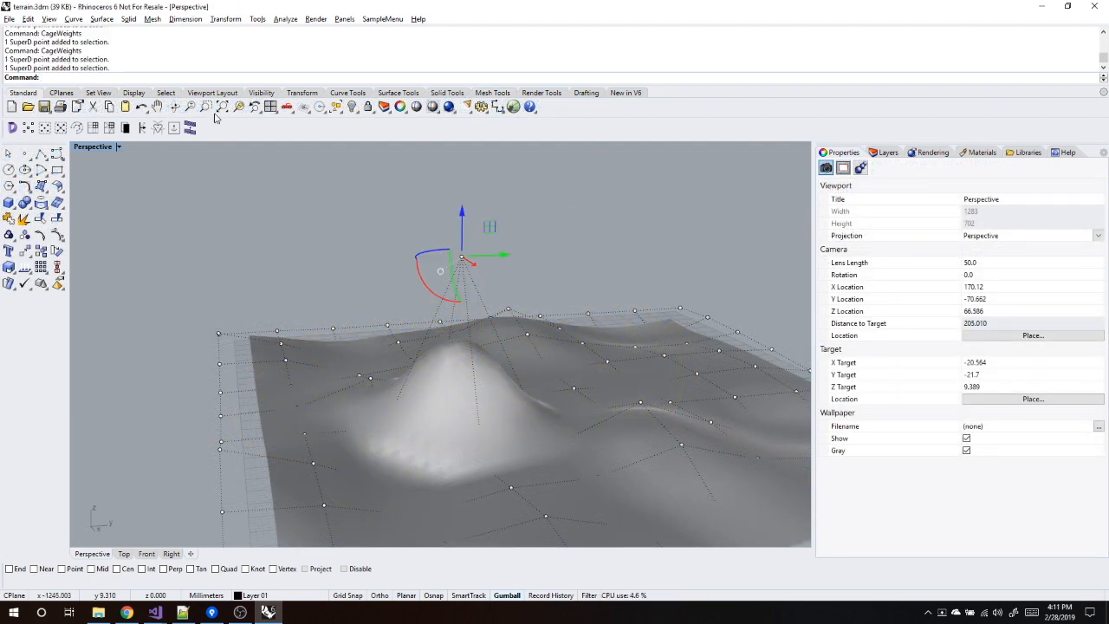
click(161, 134)
click(462, 258)
click(158, 127)
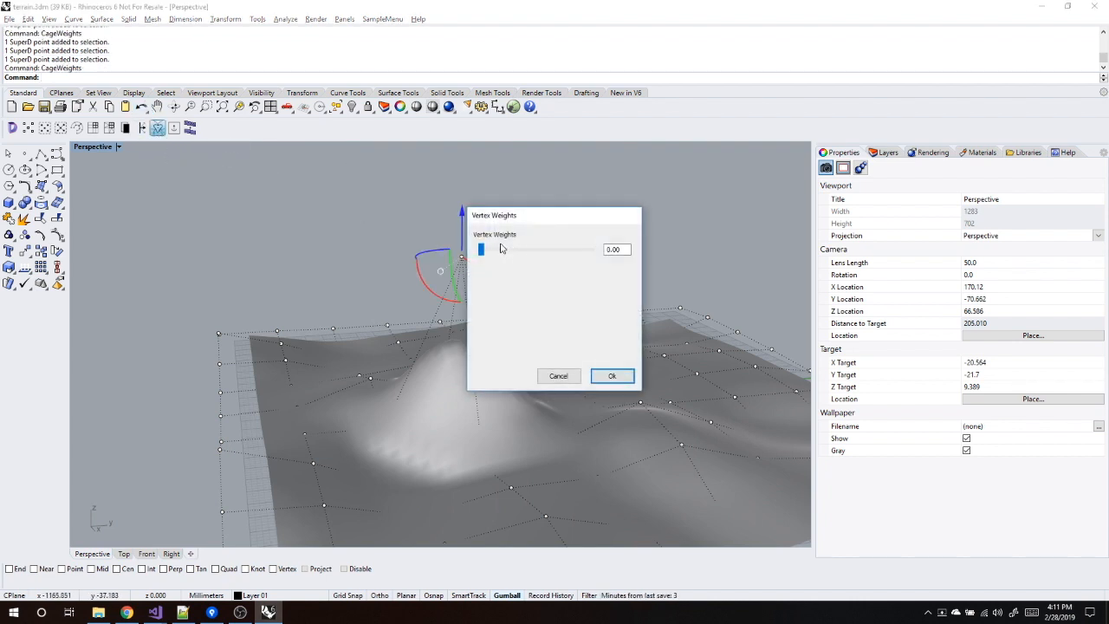
drag(567, 211, 638, 198)
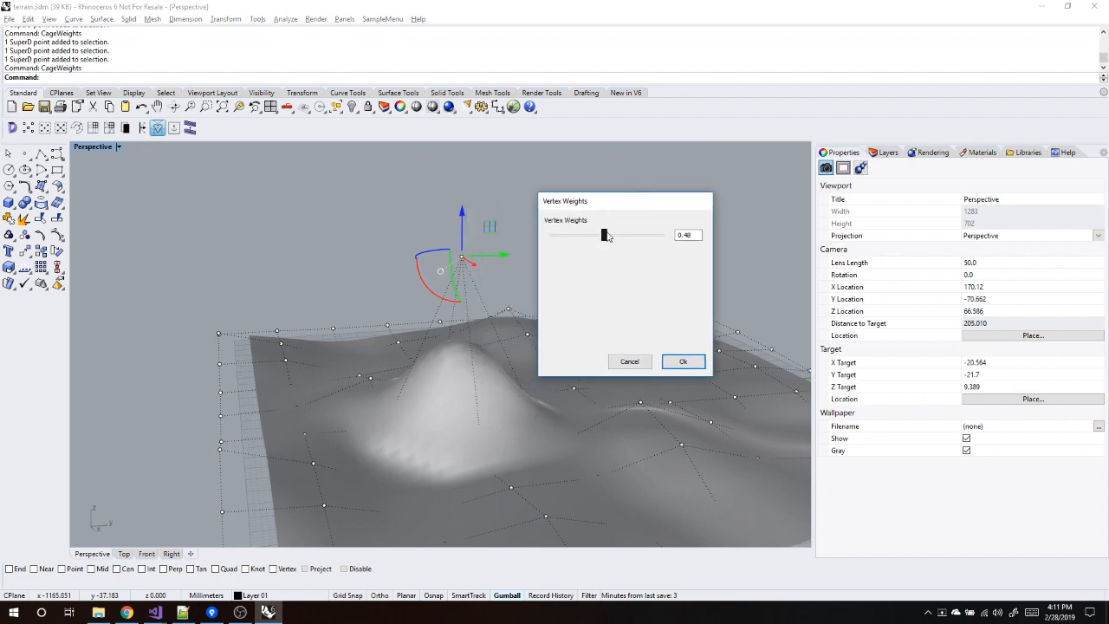
click(683, 361)
- Raise a single cage point beside the mountain upward to form a second hill in the terrain
right_drag(557, 263, 511, 265)
click(567, 408)
drag(568, 386, 575, 253)
click(555, 250)
- Set the vertex weight of the second hill's peak cage point to 0.60
drag(592, 290, 593, 292)
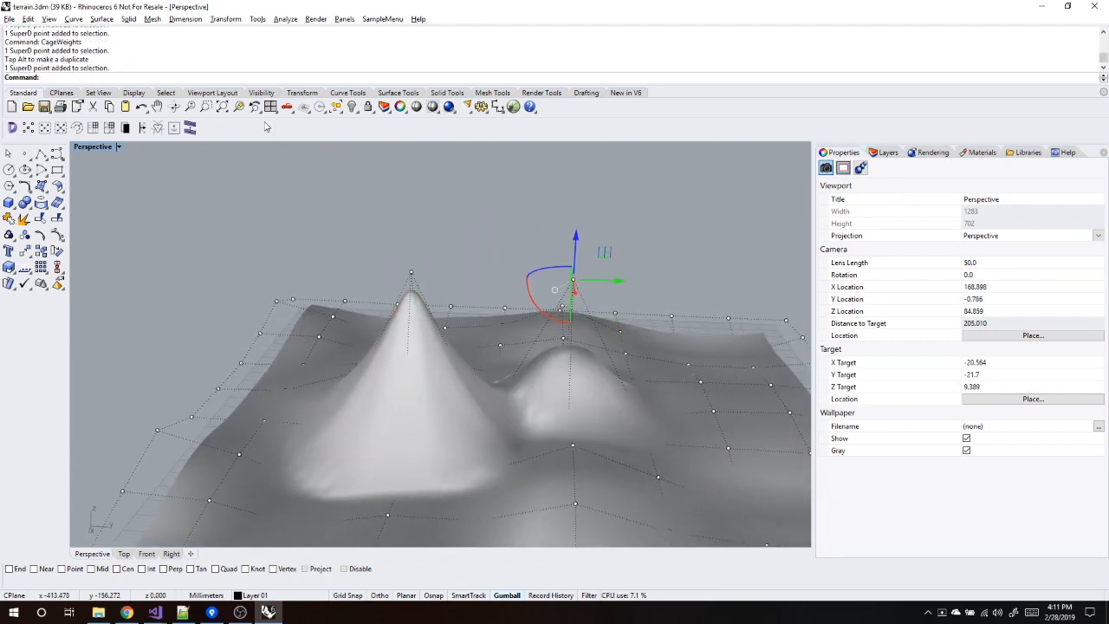
click(161, 129)
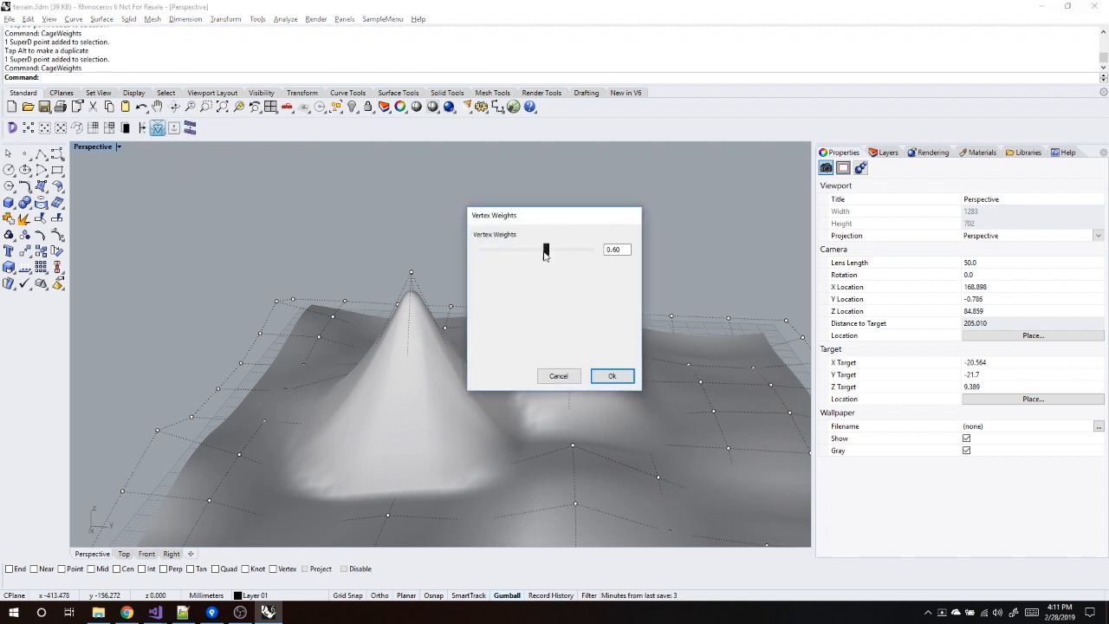
click(612, 375)
click(650, 231)
right_drag(672, 300, 602, 280)
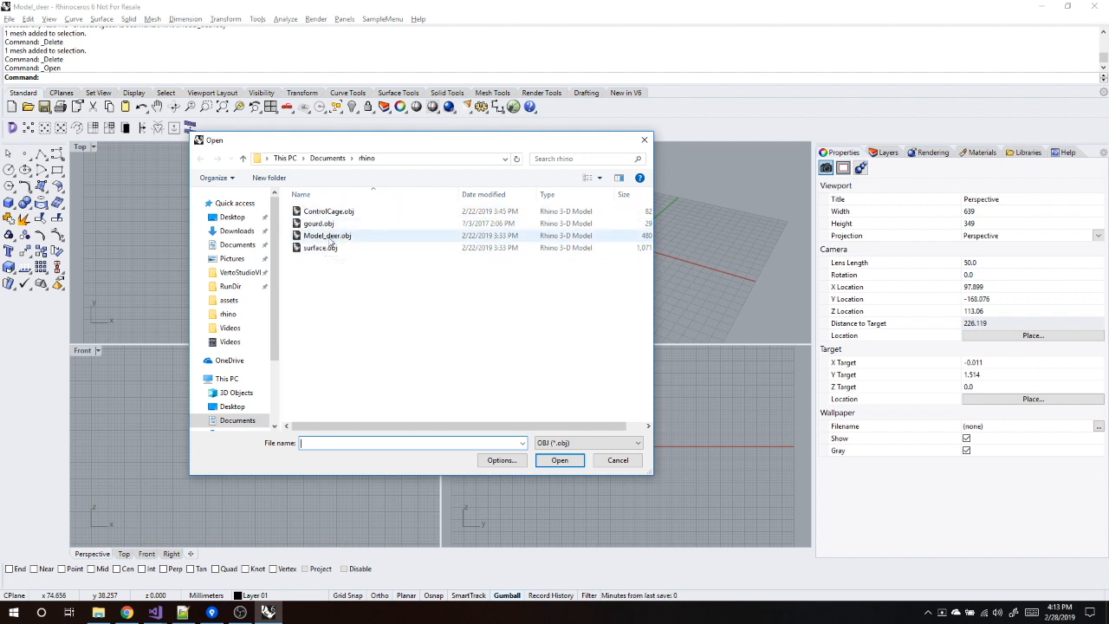
- Open ControlCage.obj, importing its OBJ groups as object names
double_click(328, 211)
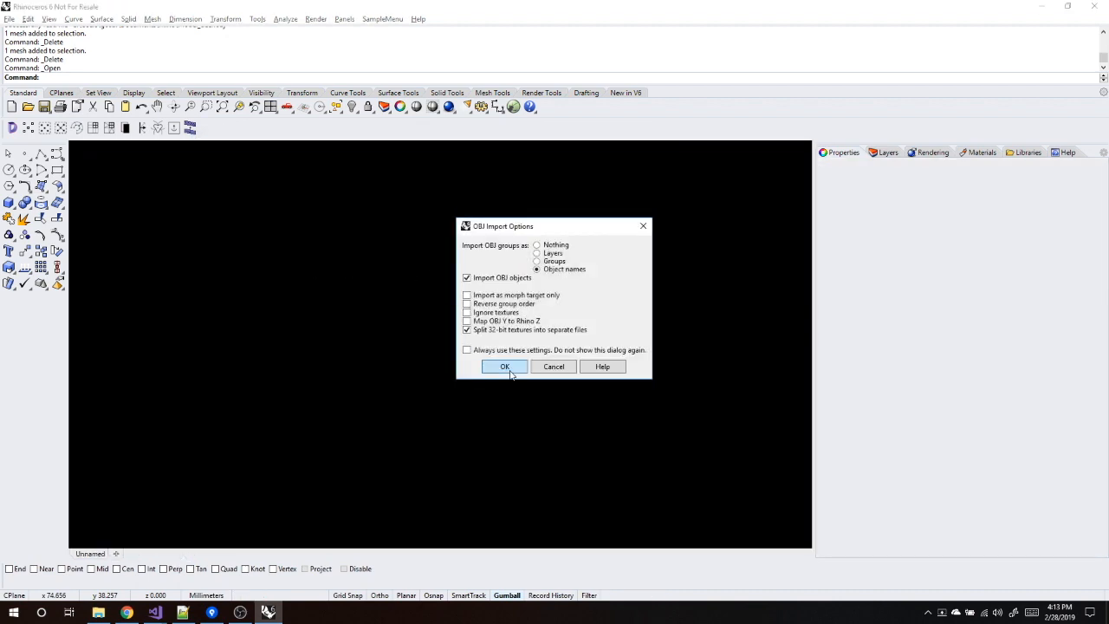
click(504, 366)
right_drag(591, 282, 532, 274)
click(653, 260)
right_drag(680, 289, 604, 284)
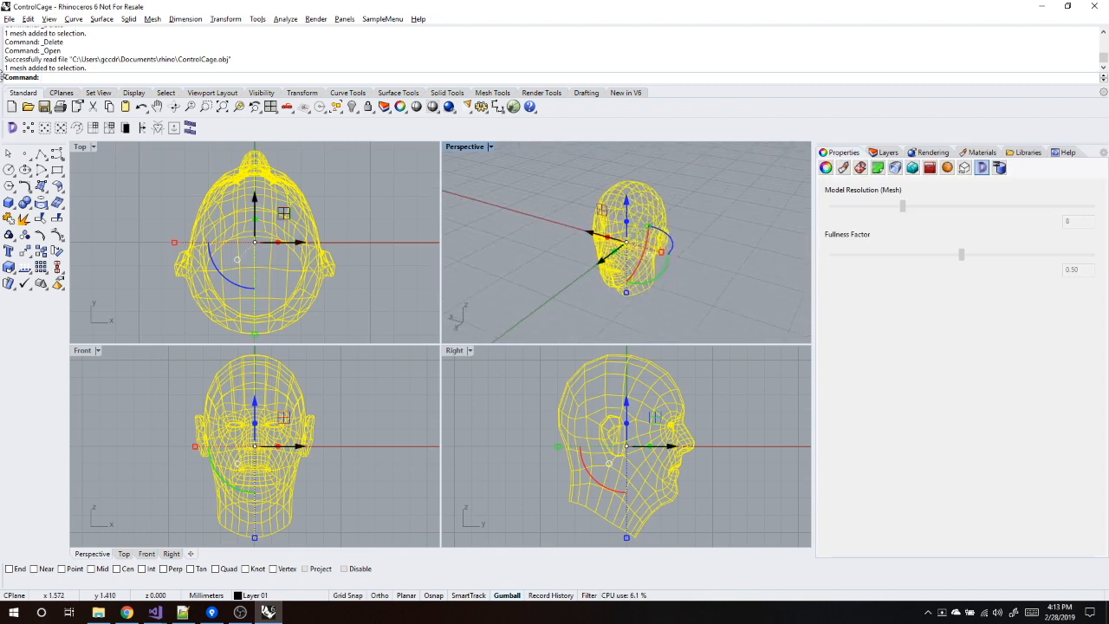
- Convert the imported head mesh to a SuperD mesh and delete the original mesh
click(12, 127)
key(Delete)
click(619, 229)
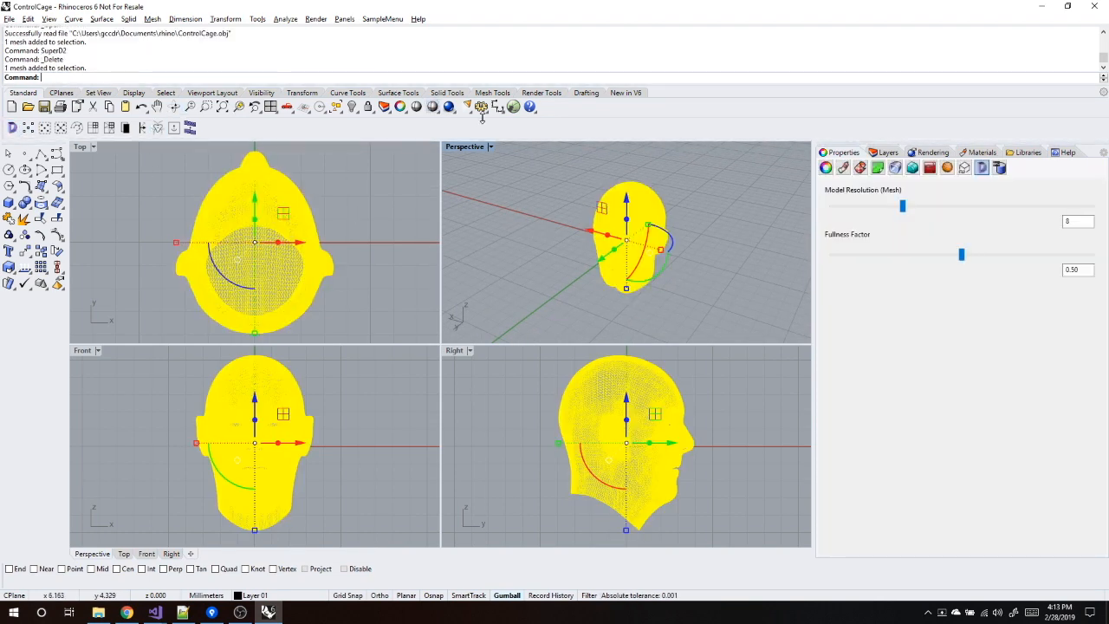
- Set the Perspective view to shaded display and move the SuperD head away from the origin
click(433, 107)
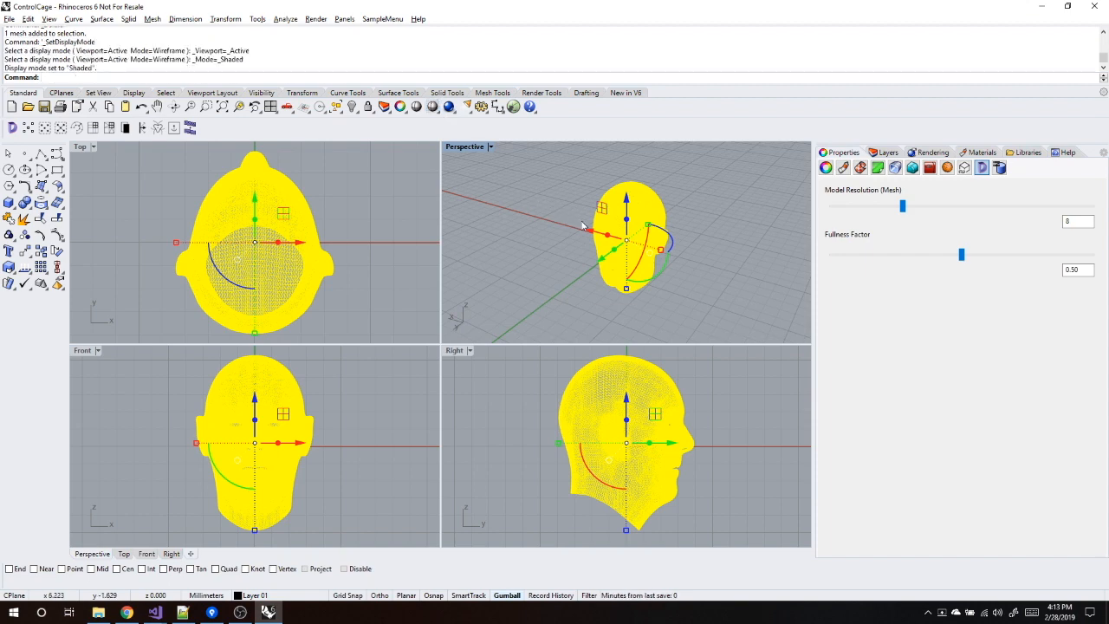
drag(649, 240, 684, 222)
click(697, 232)
right_drag(696, 232, 664, 262)
scroll(669, 220, up, 3)
right_drag(669, 223, 676, 244)
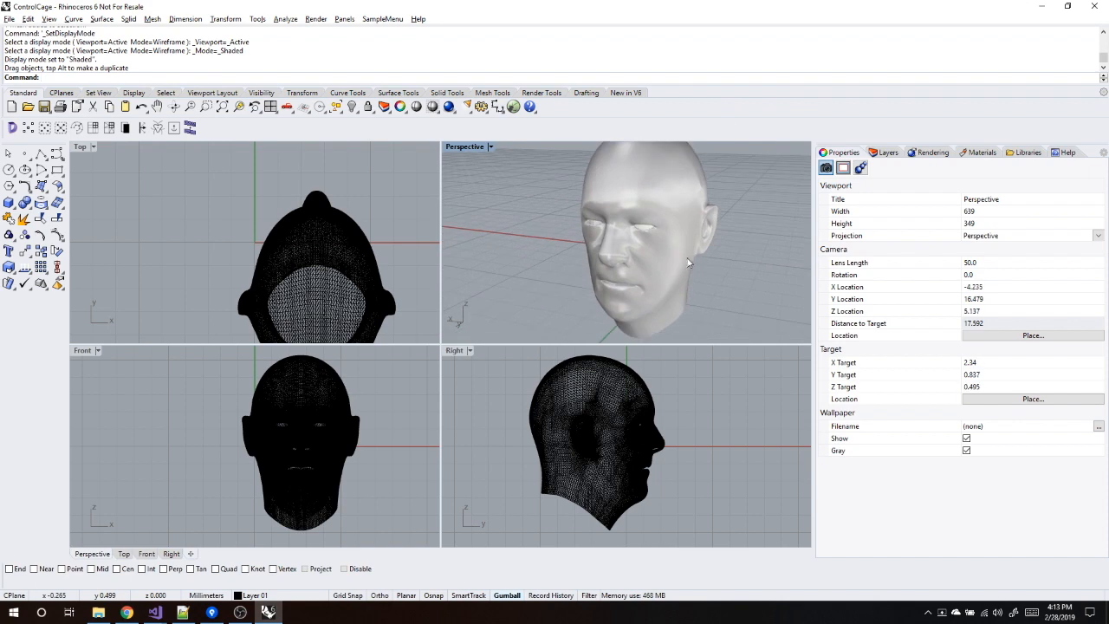
- Turn on the SuperD head's control cage points and maximize the Perspective viewport
click(677, 244)
click(13, 128)
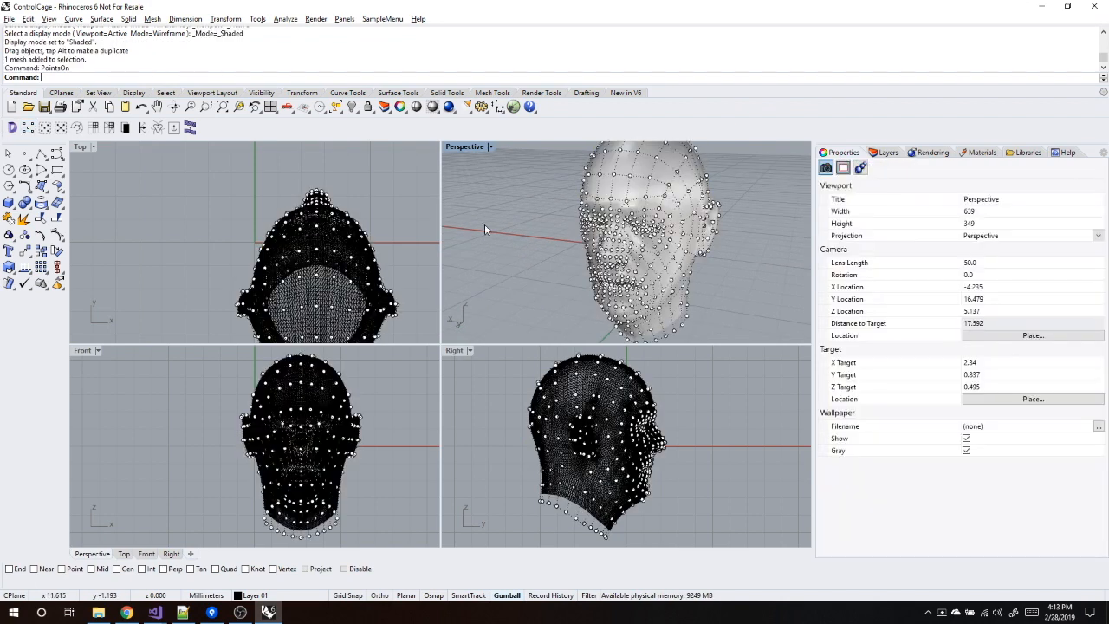
click(491, 148)
click(512, 18)
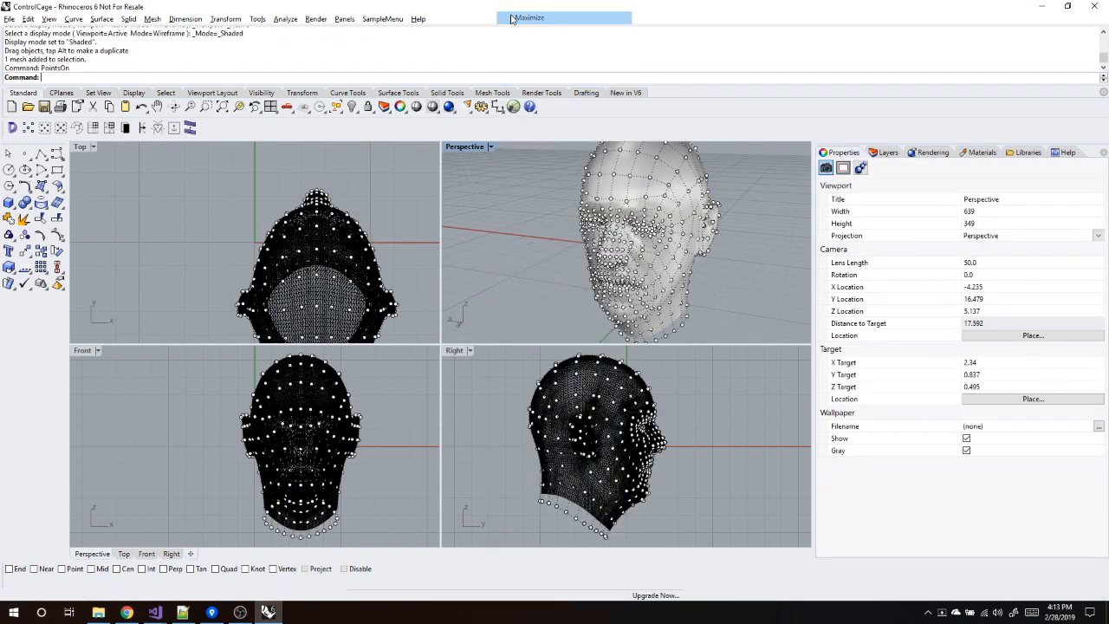
right_drag(532, 305, 512, 276)
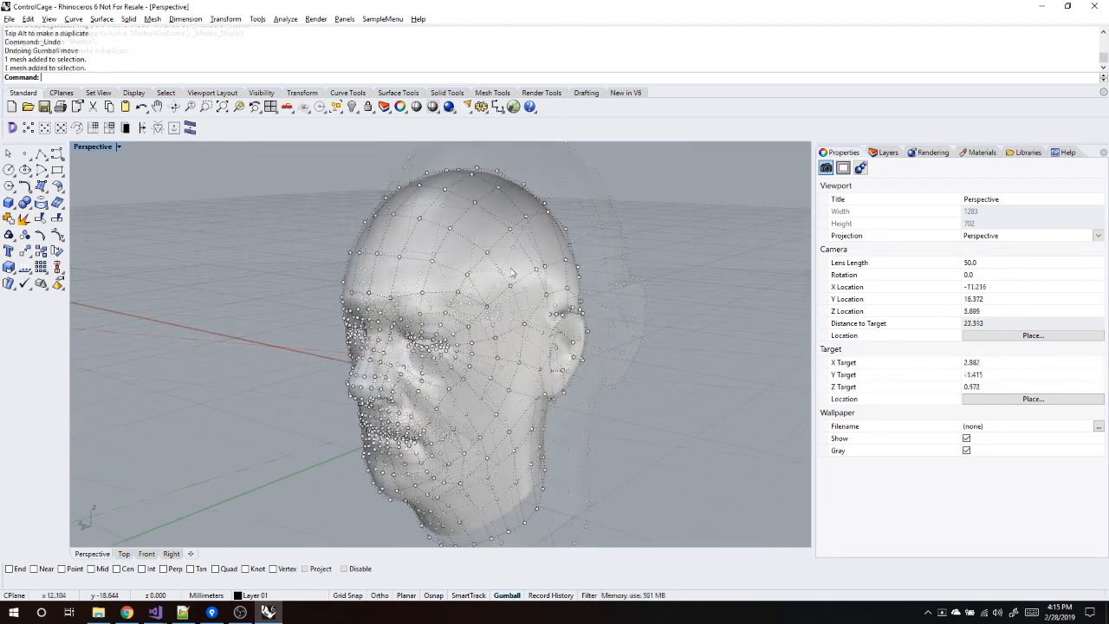
- Convert the SuperD head mesh into surfaces
click(415, 207)
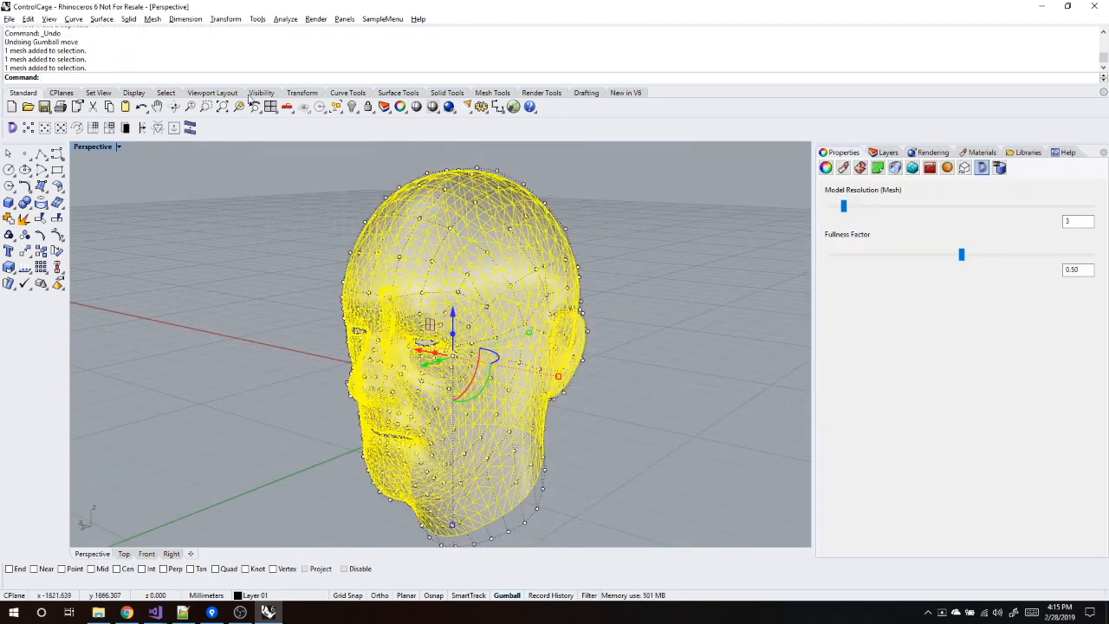
click(189, 128)
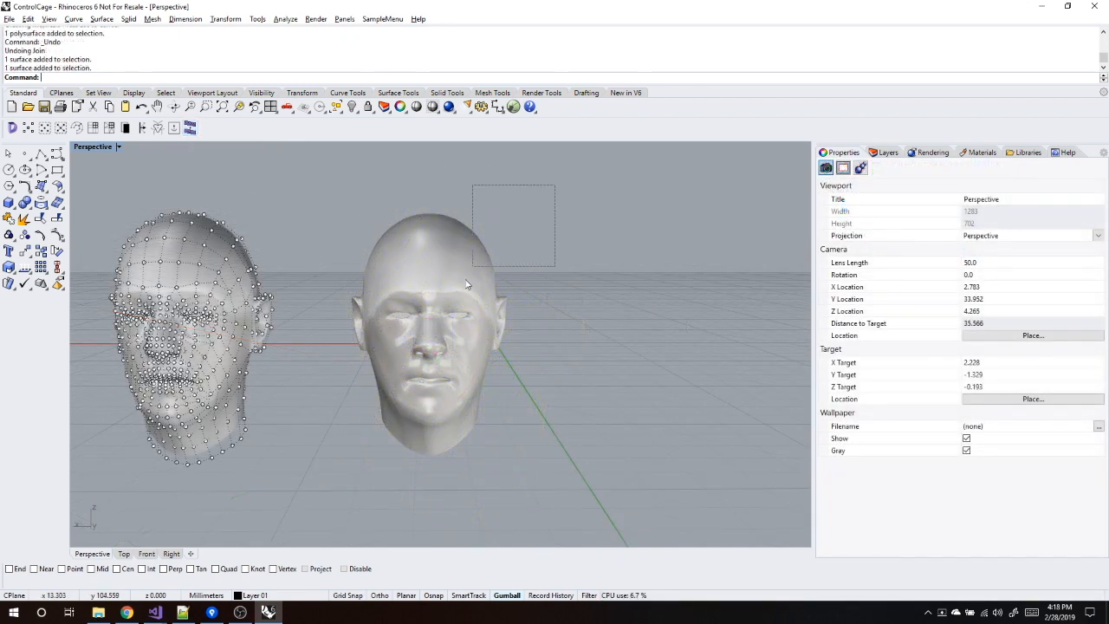
- Join all the converted head's surfaces into a polysurface and enable surface edges in the shaded display
drag(466, 284, 331, 489)
right_drag(572, 351, 491, 366)
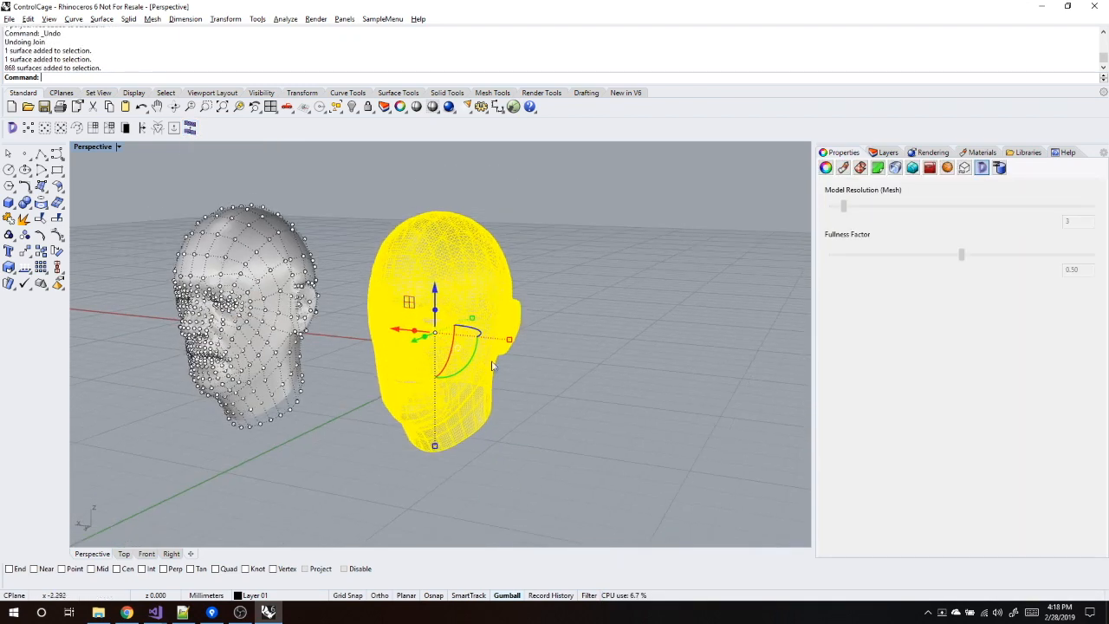
click(9, 220)
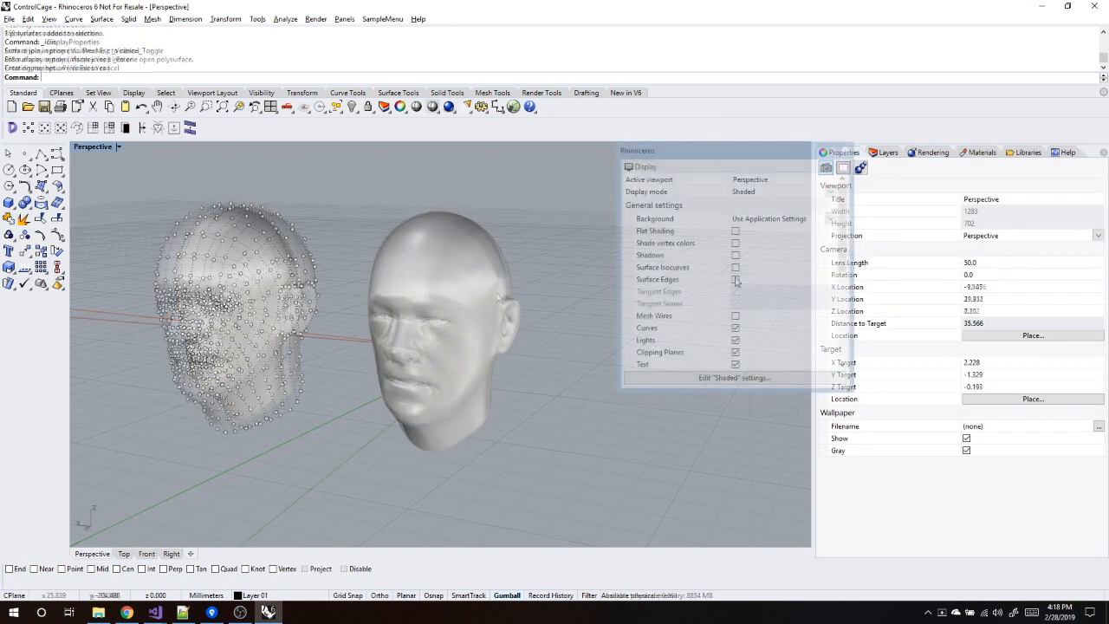
click(736, 279)
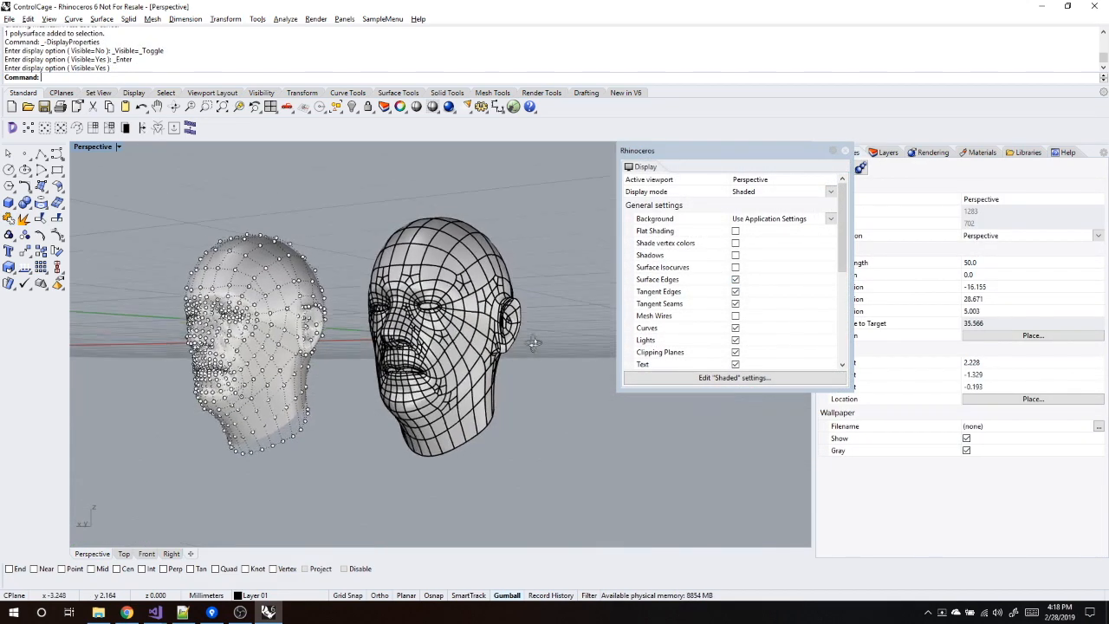